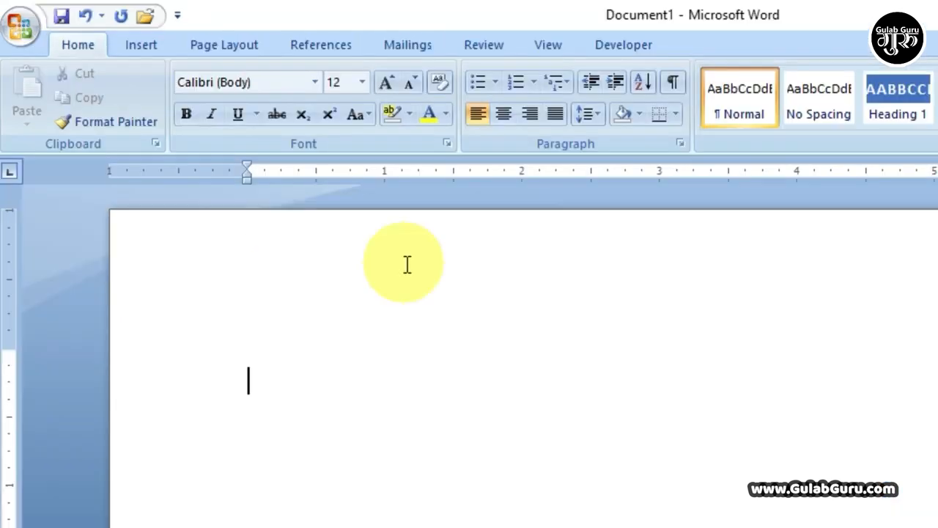
Step: Open the Table menu on the Insert tab to show the table-size grid
left_click(138, 46)
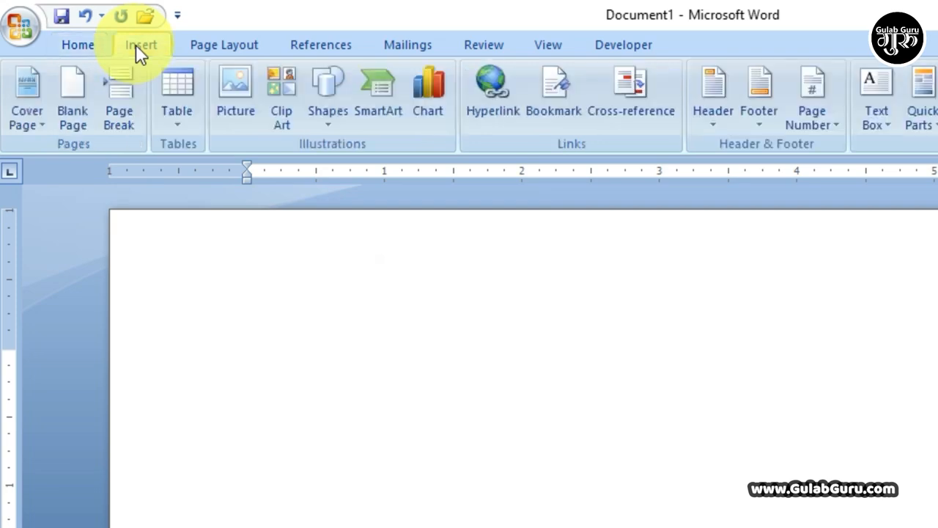
left_click(179, 132)
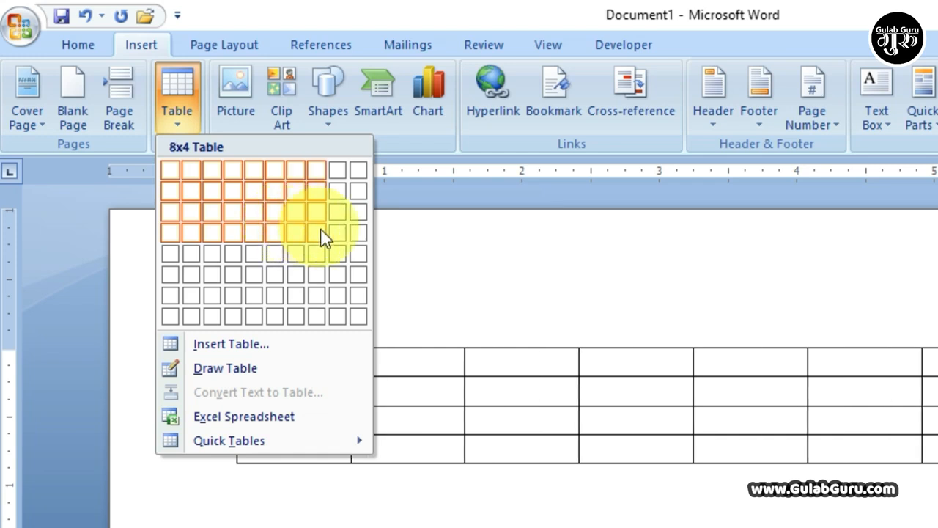
Step: Insert a 5×3 table from the grid and practise selecting its first column and all cells
left_click(257, 213)
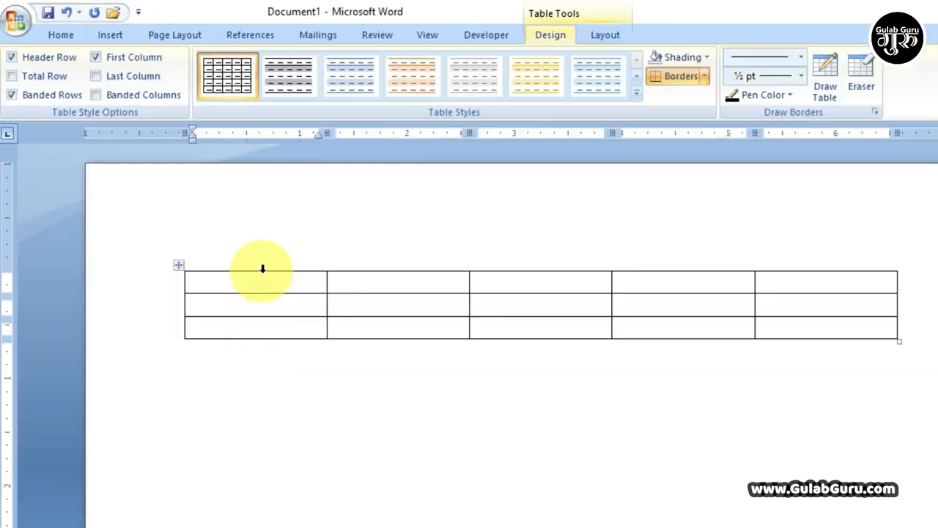
left_click(333, 341)
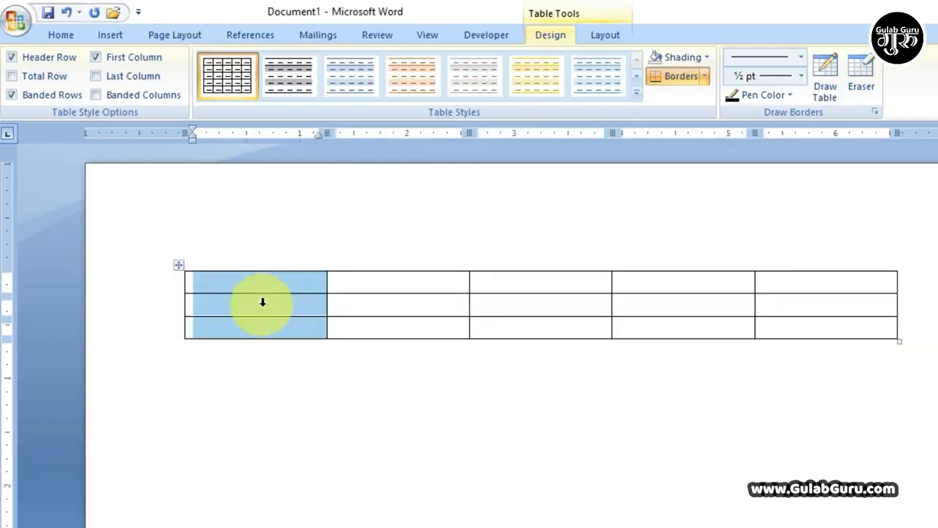
left_click(232, 282)
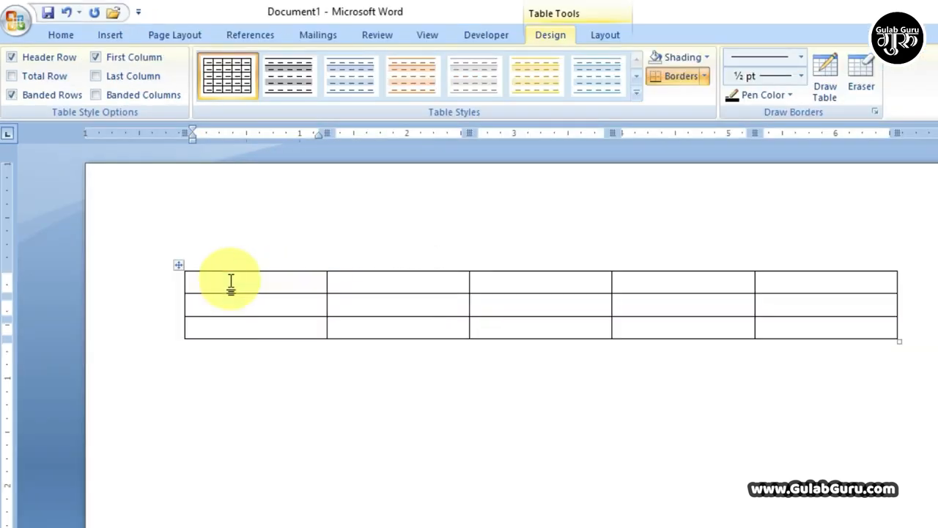
left_click_drag(231, 282, 643, 353)
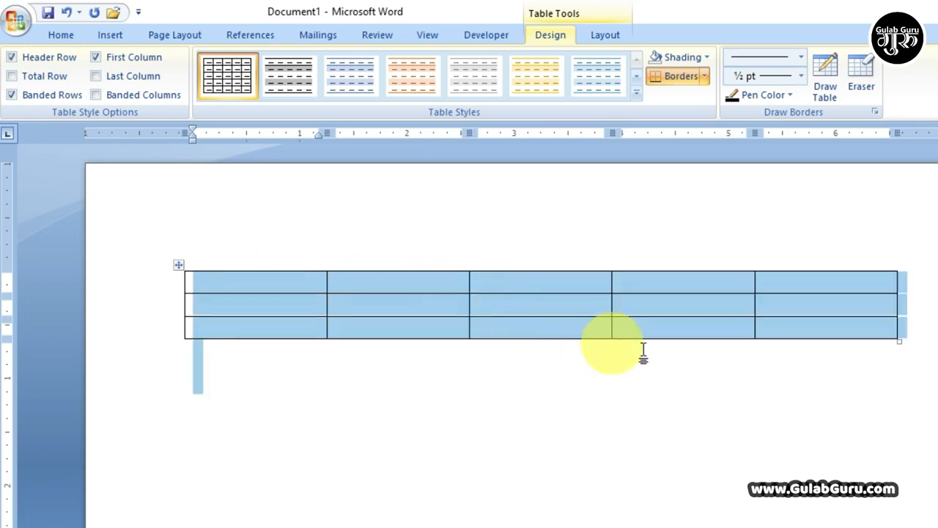
left_click(689, 302)
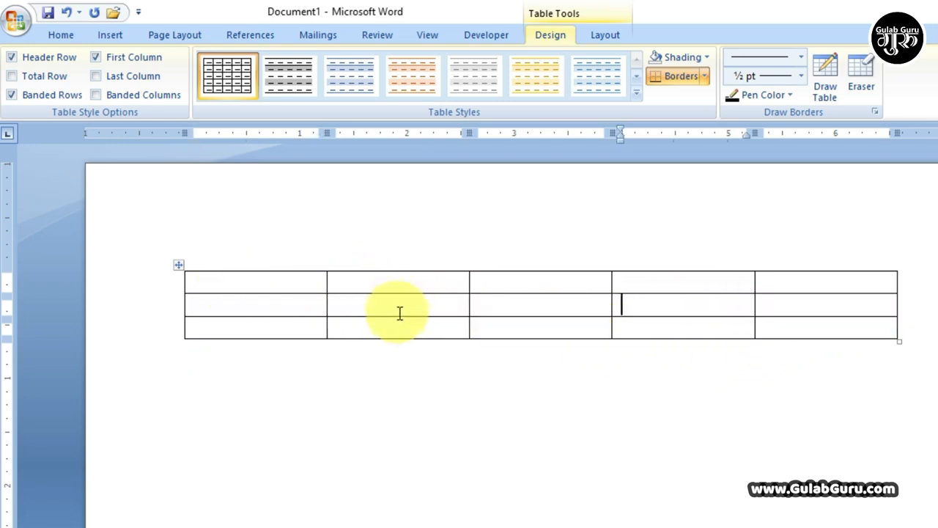
key("ctrl+Home")
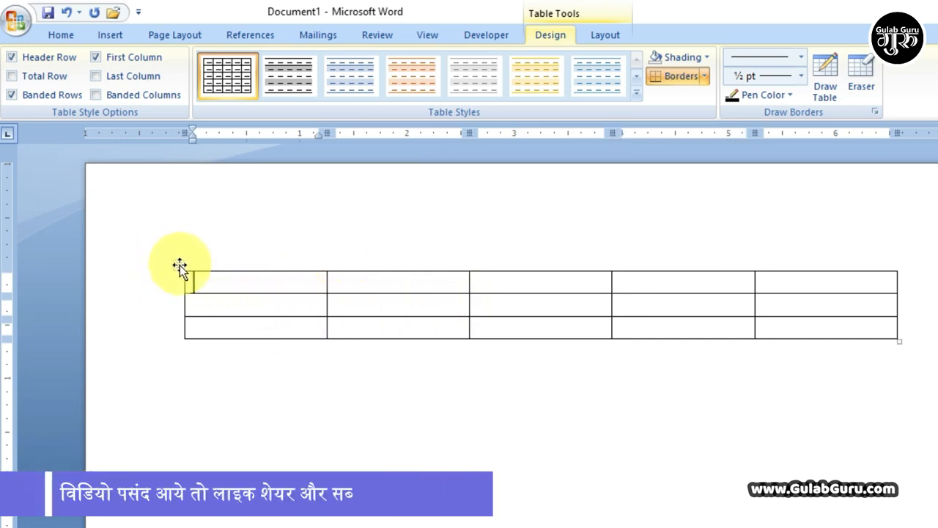
Step: Select the whole table, delete it, undo the deletion, then delete it again
left_click(179, 265)
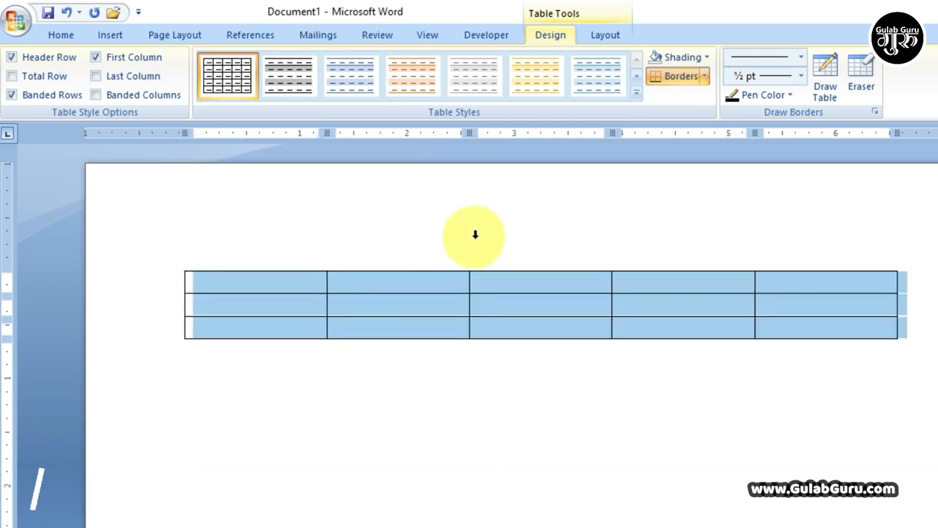
key("BackSpace")
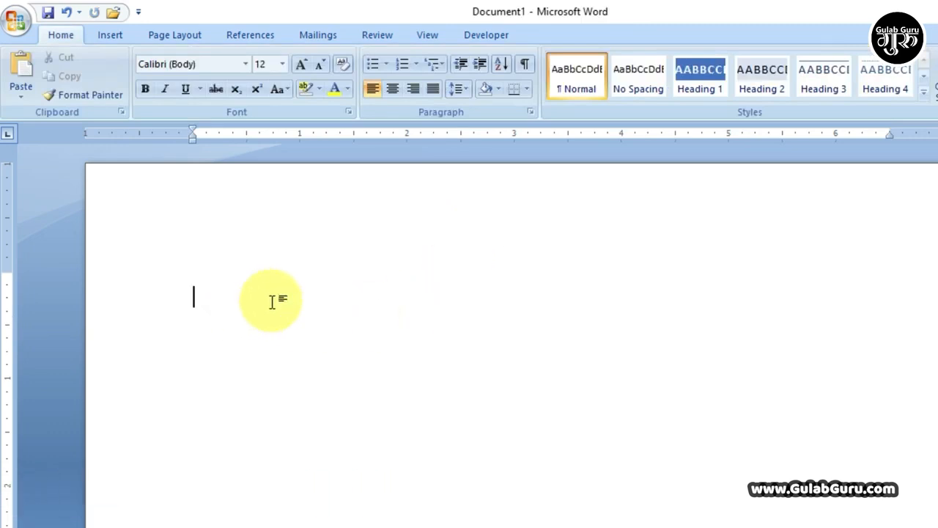
key("ctrl+z")
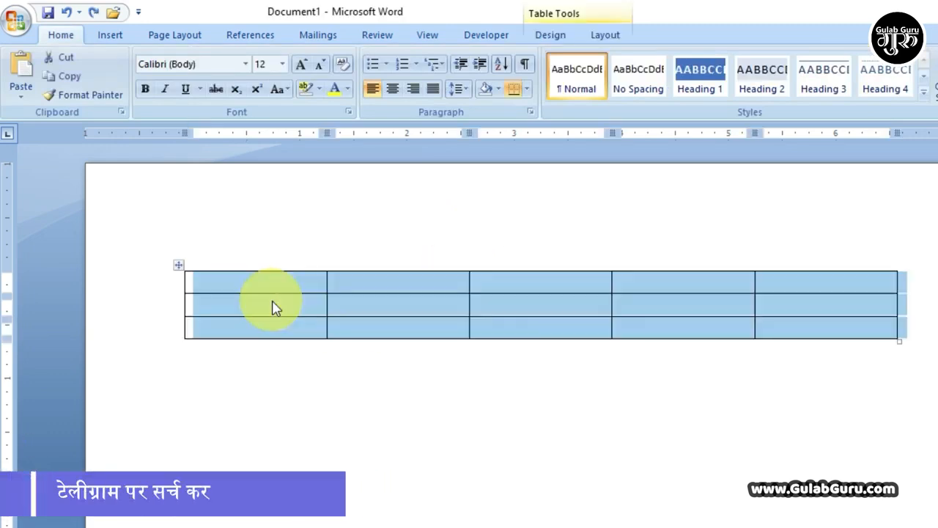
left_click(272, 302)
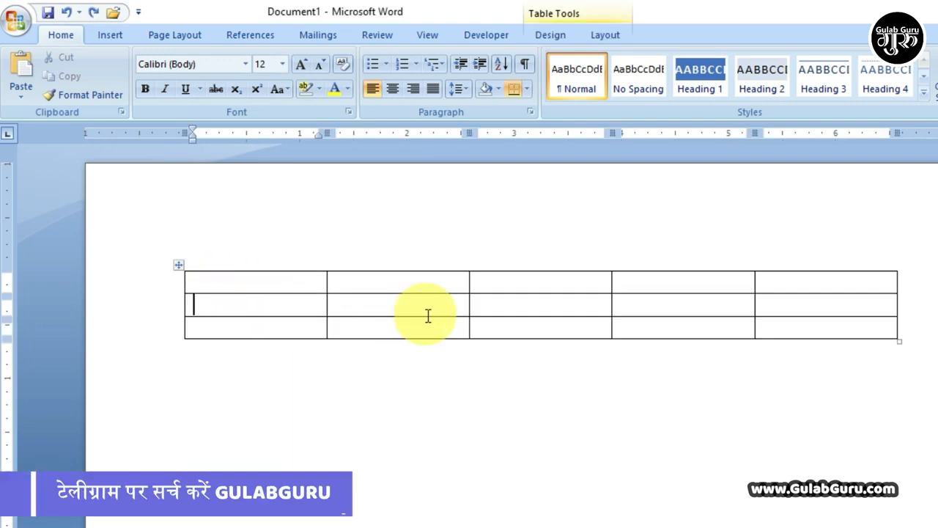
left_click(179, 267)
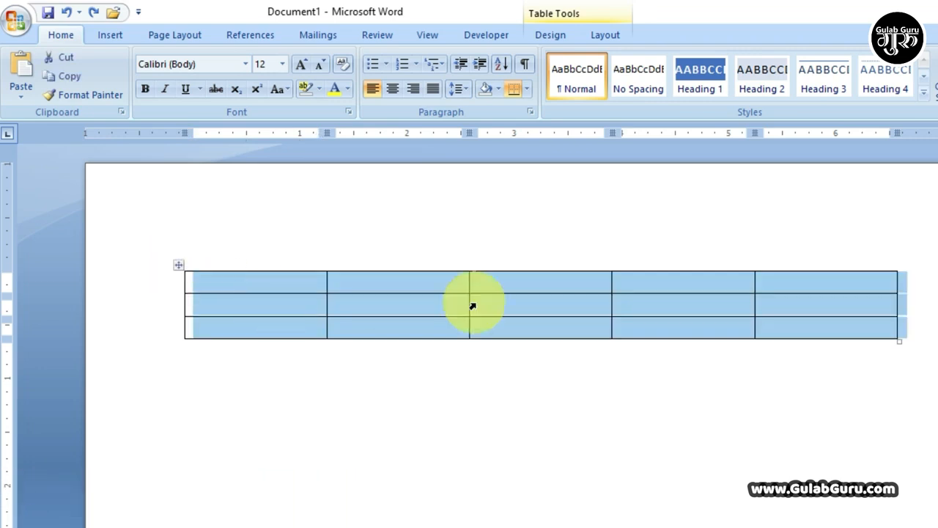
key("BackSpace")
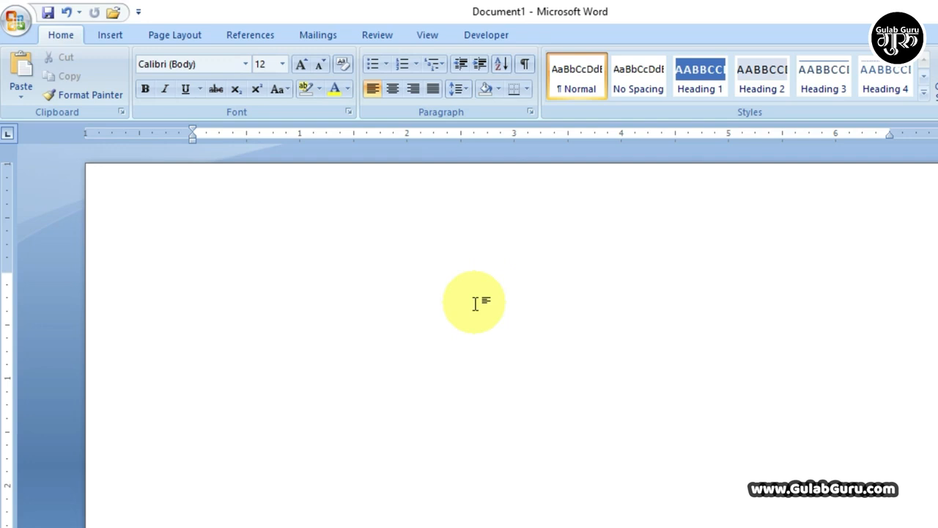
key("alt+n")
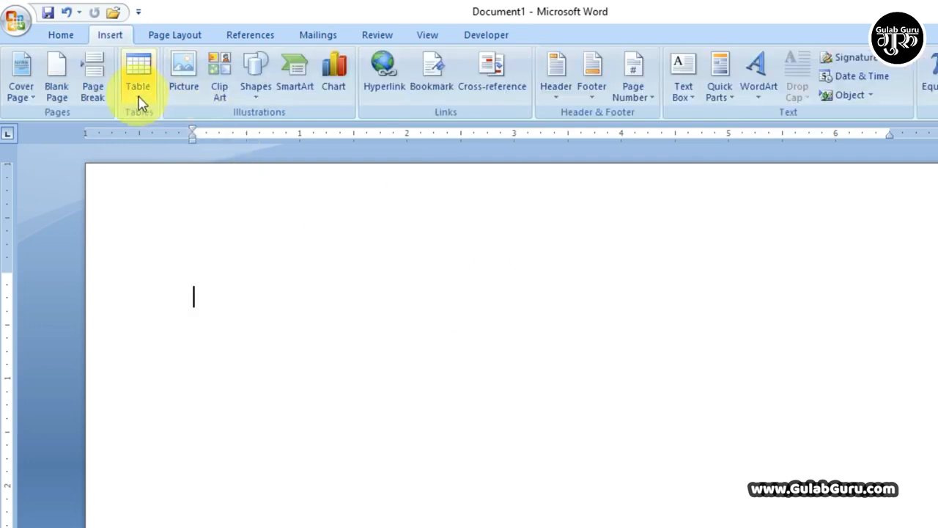
Step: Open the Insert Table dialog, try raising the column count, then close it without inserting
left_click(139, 97)
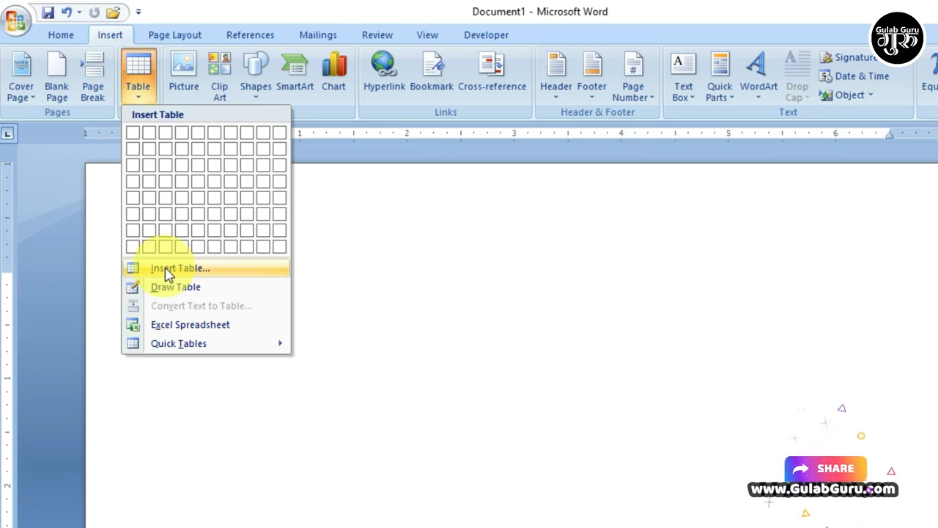
left_click(167, 274)
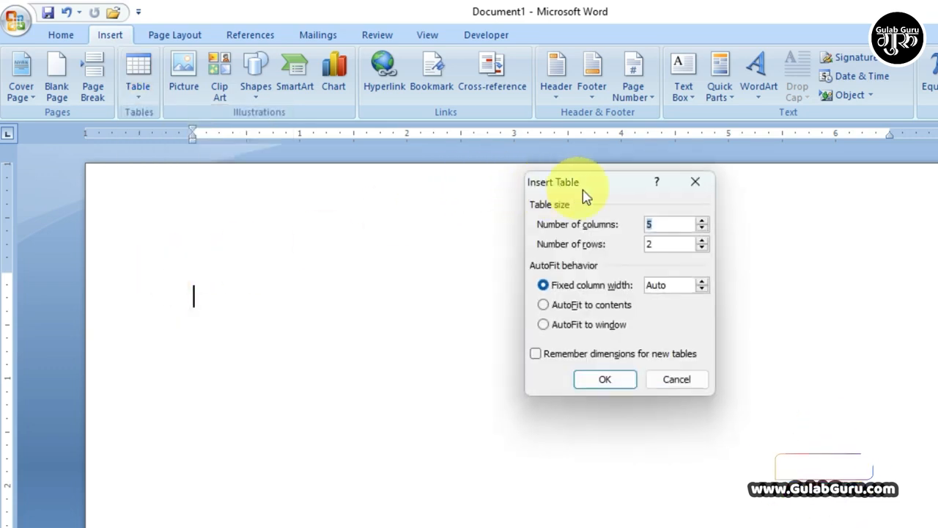
left_click_drag(601, 188, 168, 164)
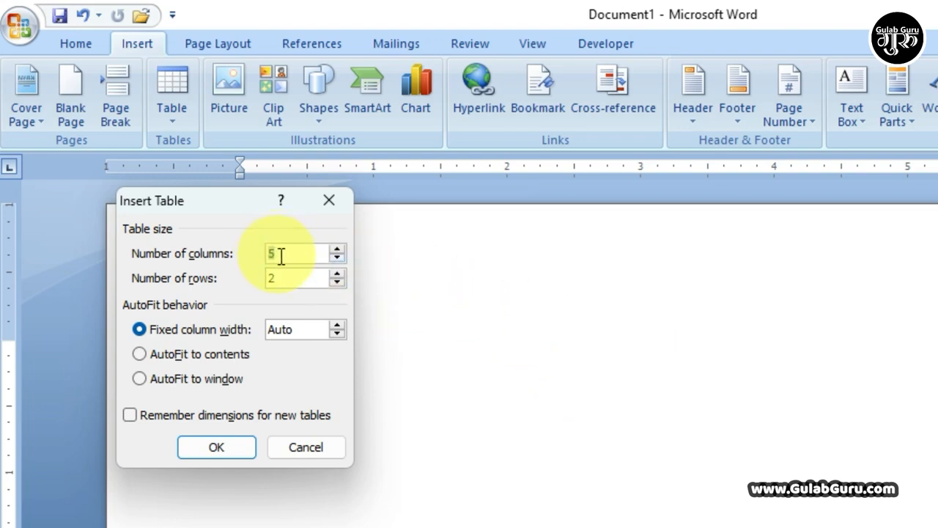
left_click(339, 249)
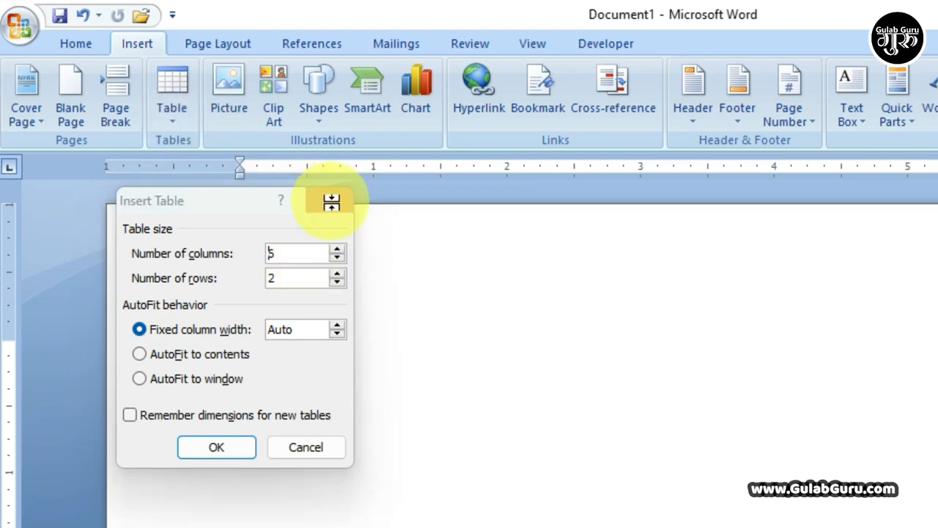
left_click(328, 200)
Step: Reopen Insert Table and set it to 15 columns and 4 rows
left_click(169, 121)
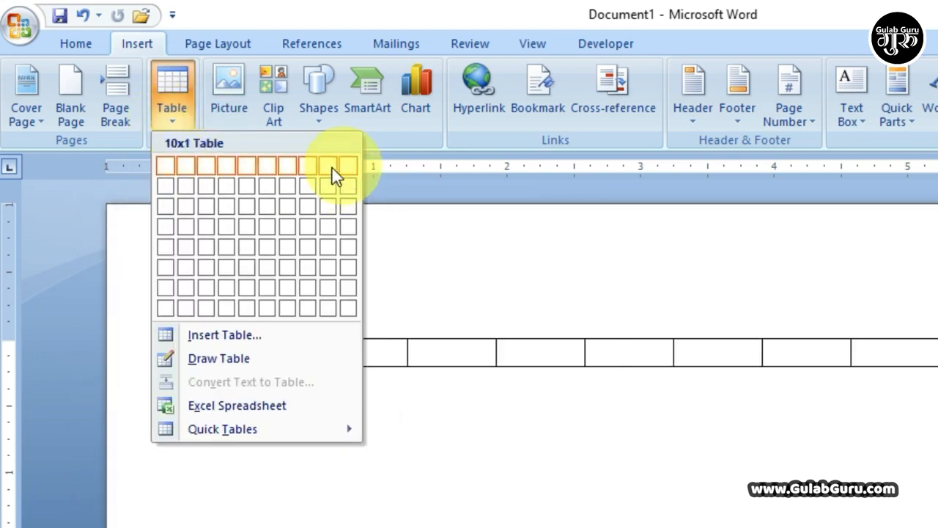
left_click(173, 121)
left_click(172, 121)
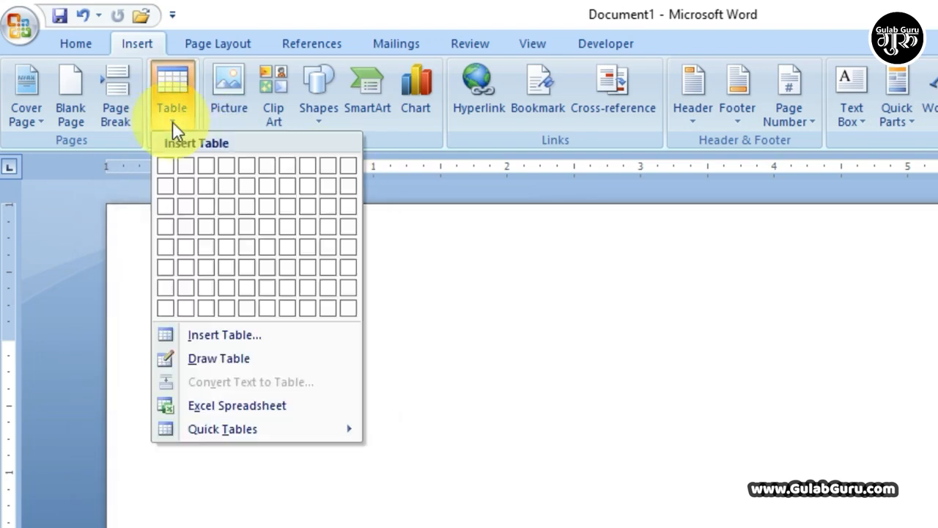
left_click(207, 329)
left_click_drag(210, 201, 214, 184)
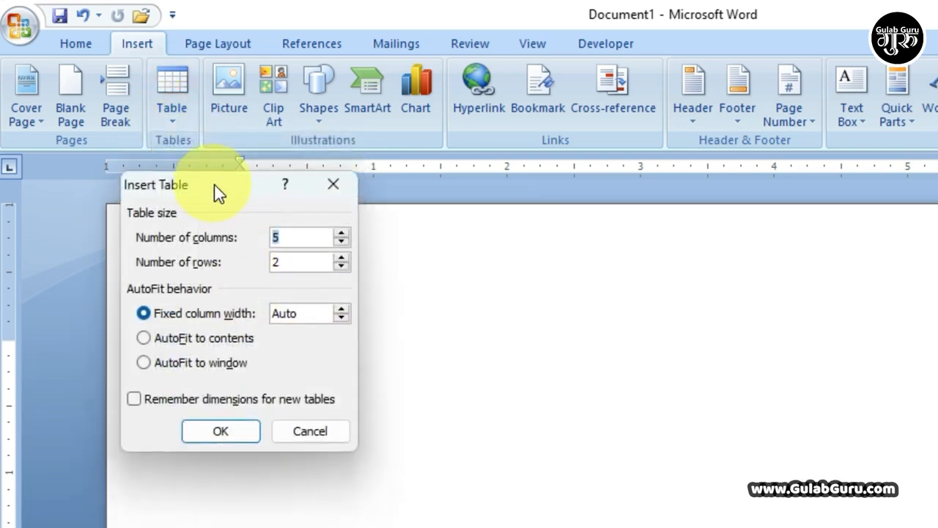
double_click(272, 237)
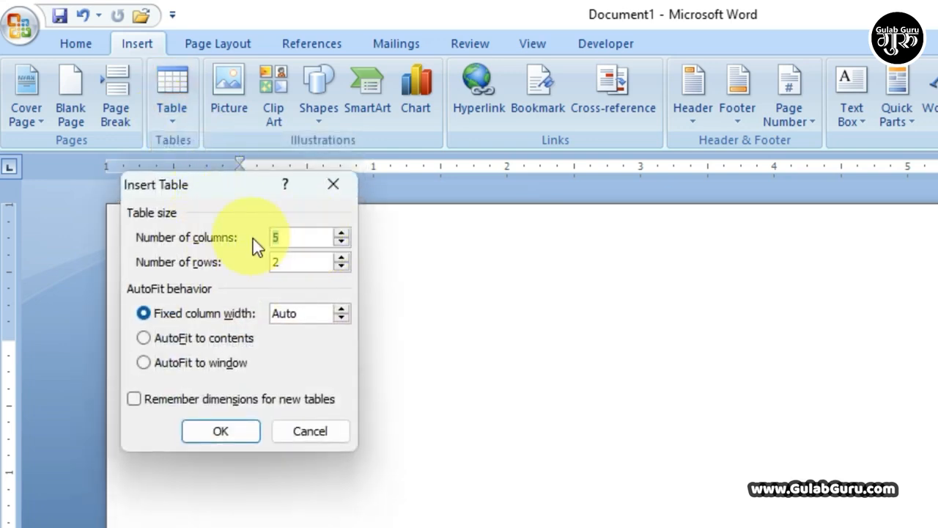
type("20")
key("BackSpace")
key("BackSpace")
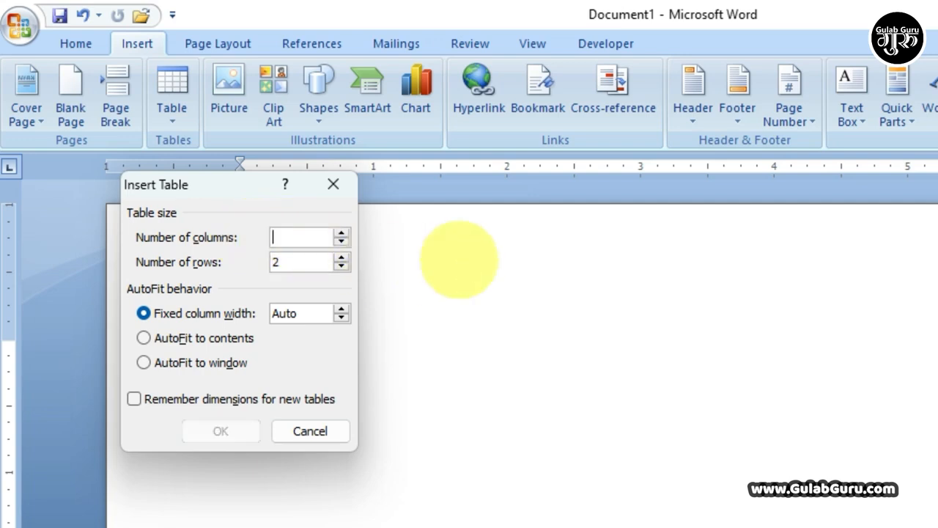
type("15")
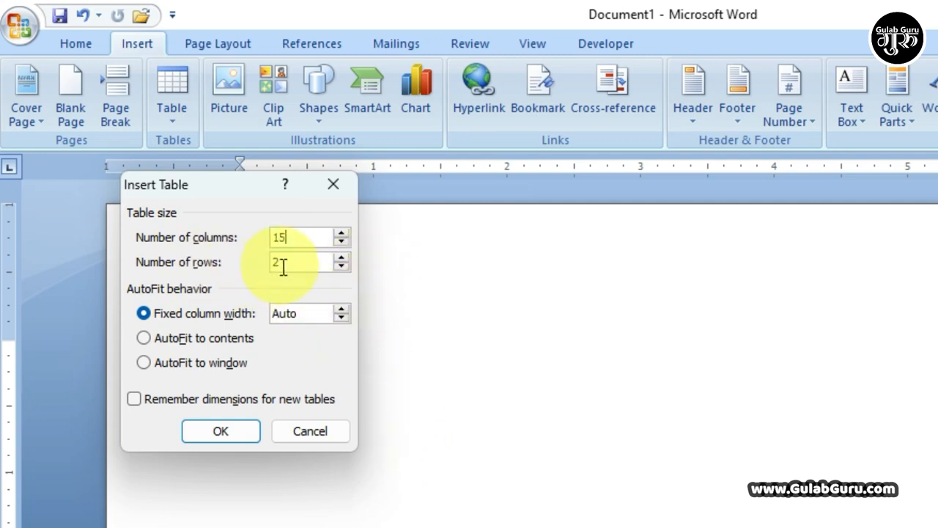
left_click_drag(293, 262, 261, 264)
left_click(341, 257)
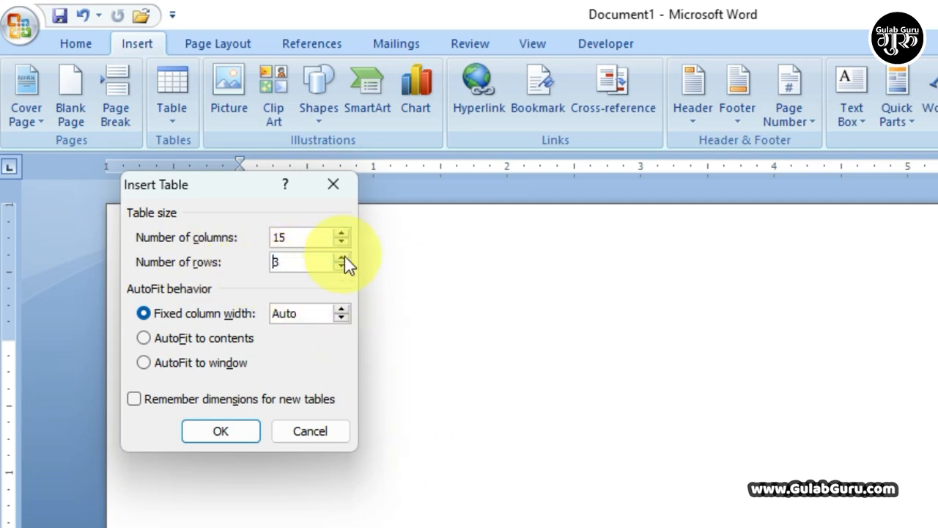
left_click(341, 258)
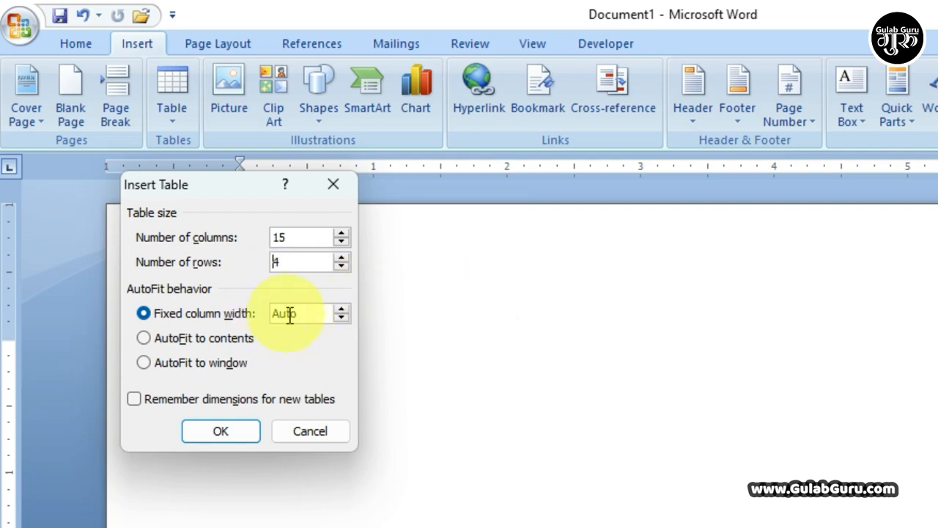
Step: Insert the 15-column, 4-row table and click through cells in its first row
left_click(222, 431)
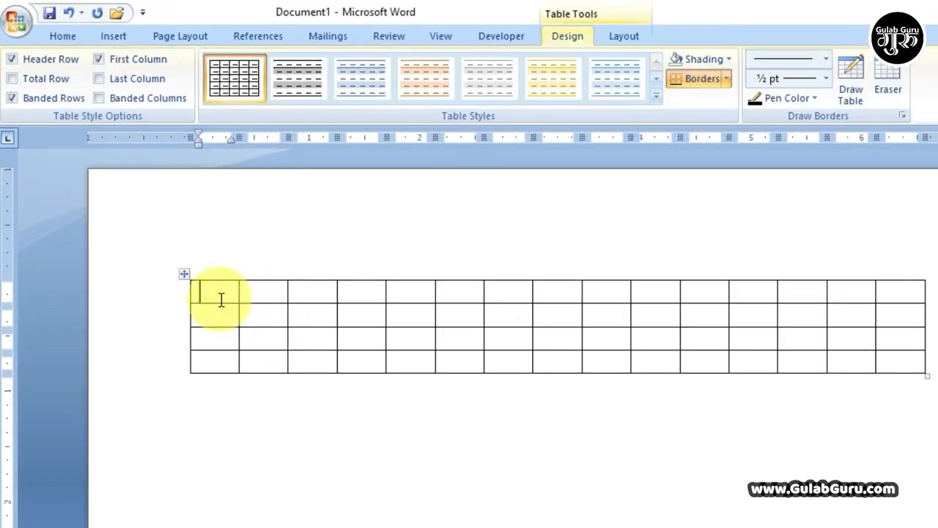
left_click_drag(212, 293, 902, 360)
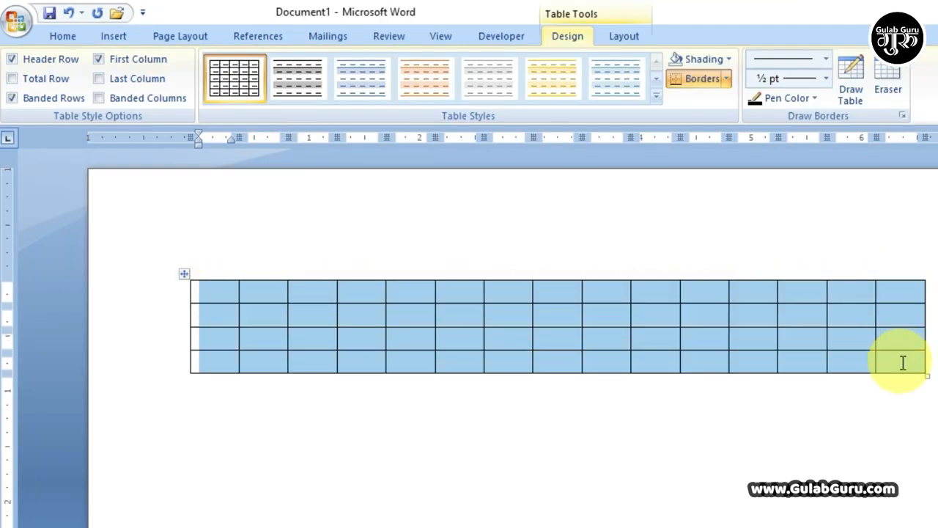
left_click(894, 292)
left_click(844, 291)
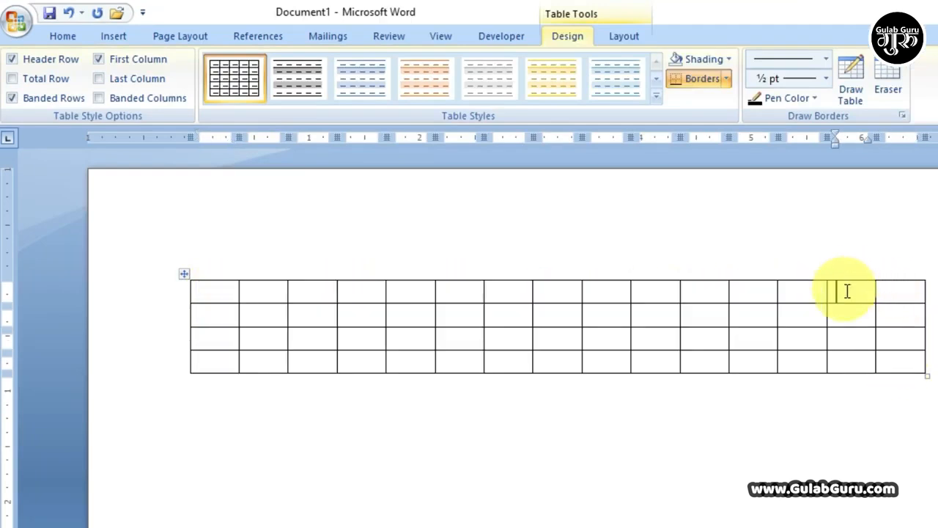
left_click(807, 291)
left_click(740, 291)
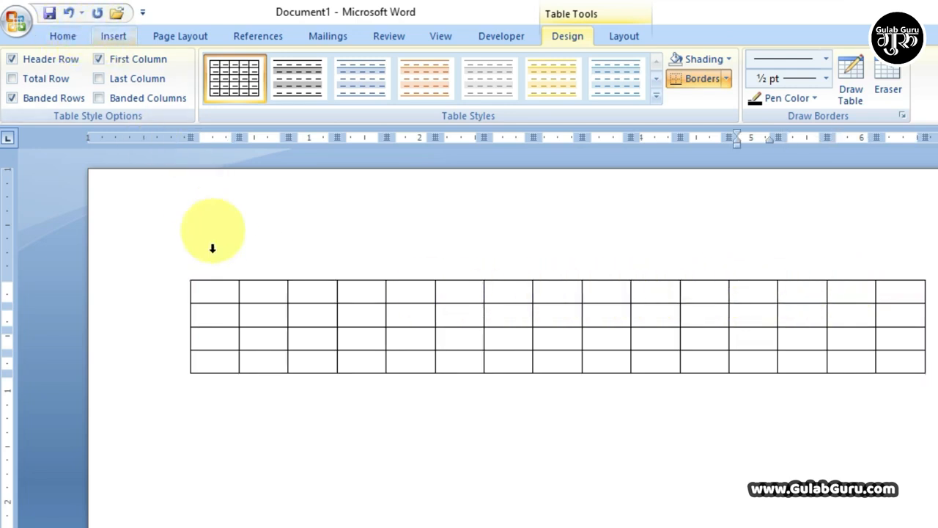
Step: Select the entire wide table and delete it
left_click(194, 276)
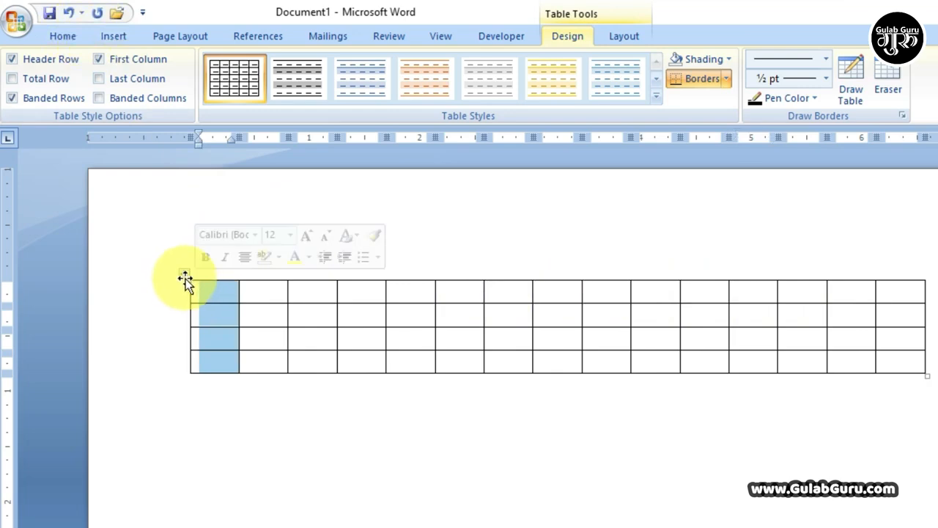
left_click(183, 276)
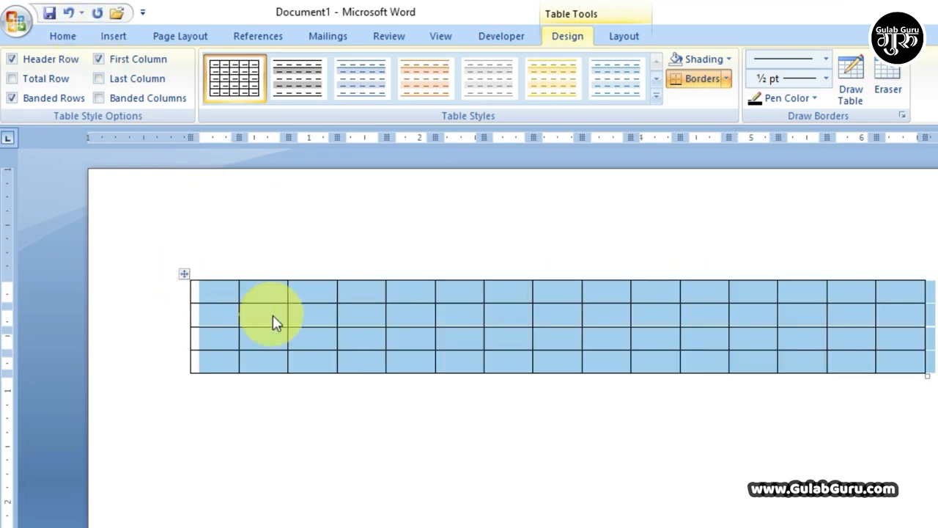
key("BackSpace")
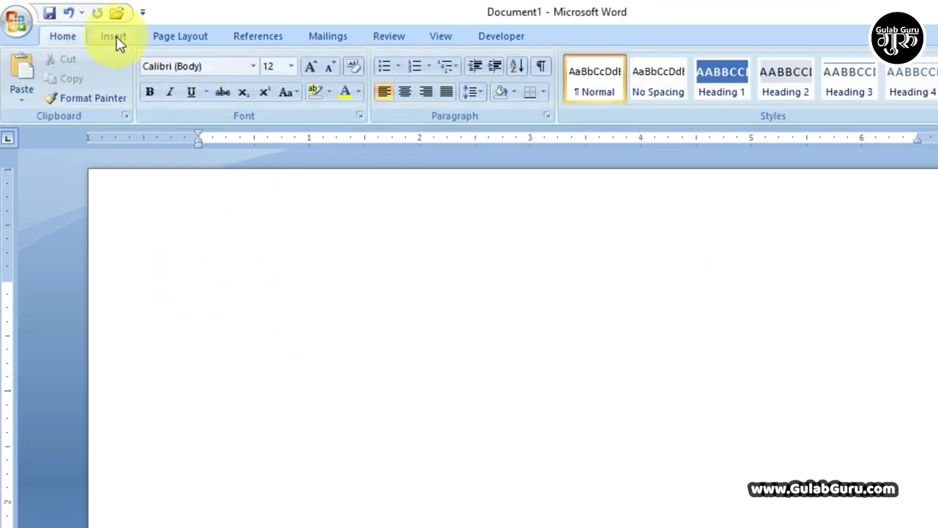
left_click(115, 38)
Step: Create an 8-column, 7-row table with AutoFit to contents through the Insert Table dialog
left_click(142, 97)
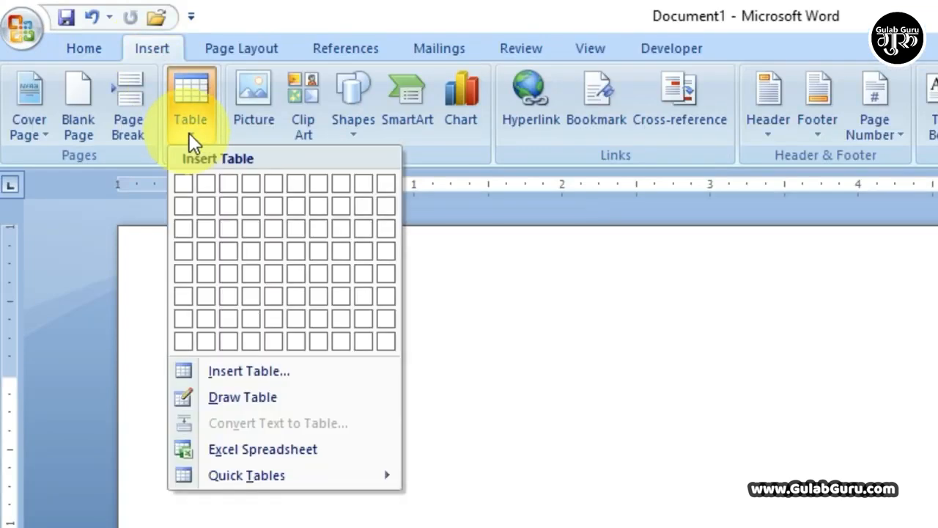
left_click(239, 371)
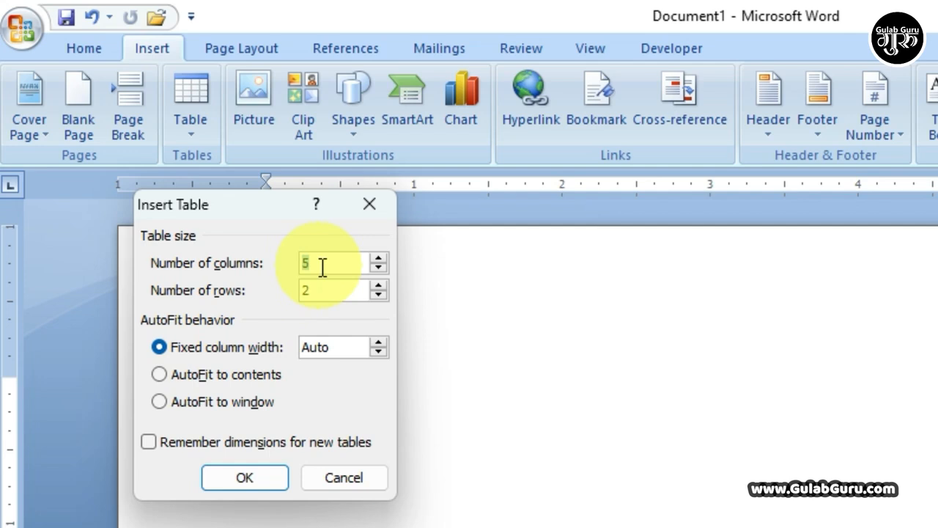
type("8")
left_click(379, 286)
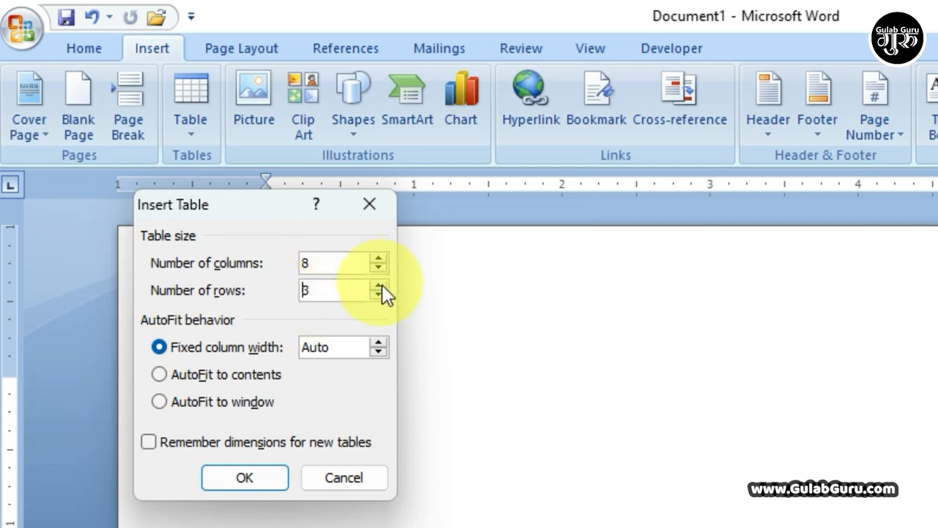
left_click(378, 285)
type("7")
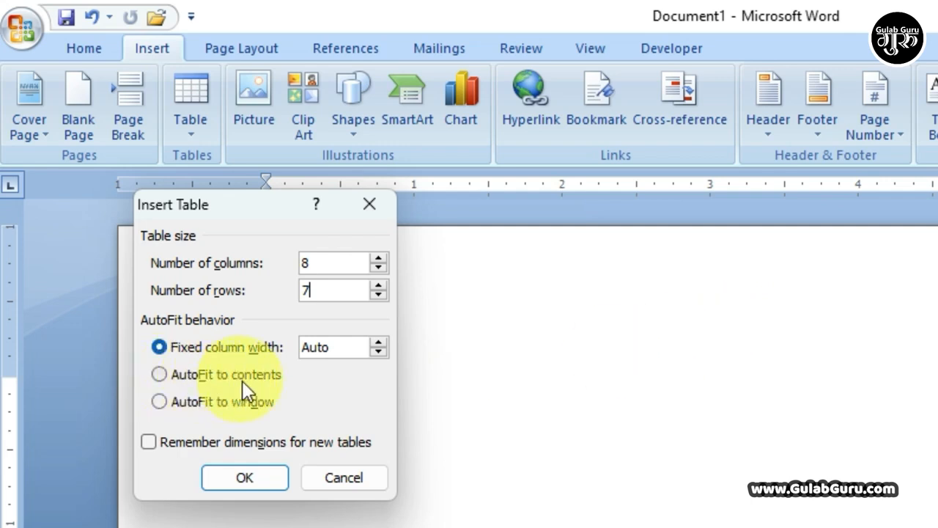
left_click(160, 374)
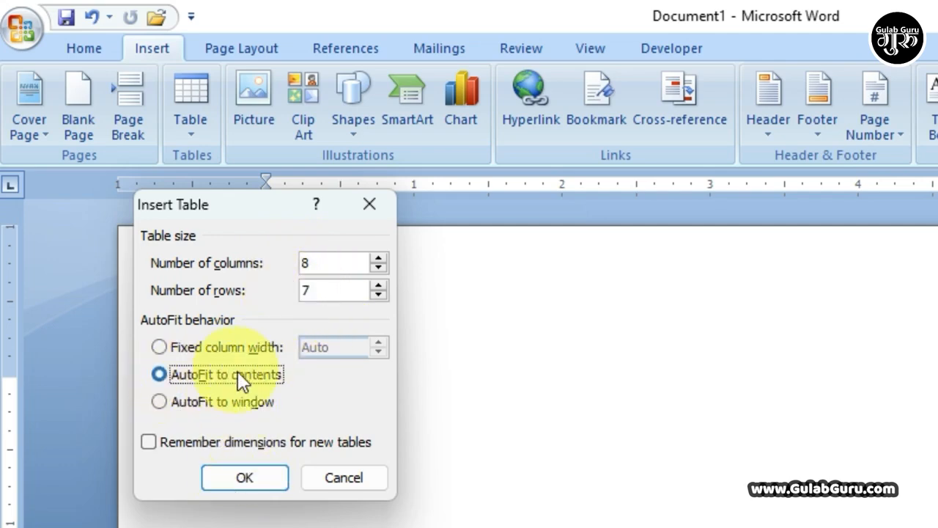
left_click(237, 479)
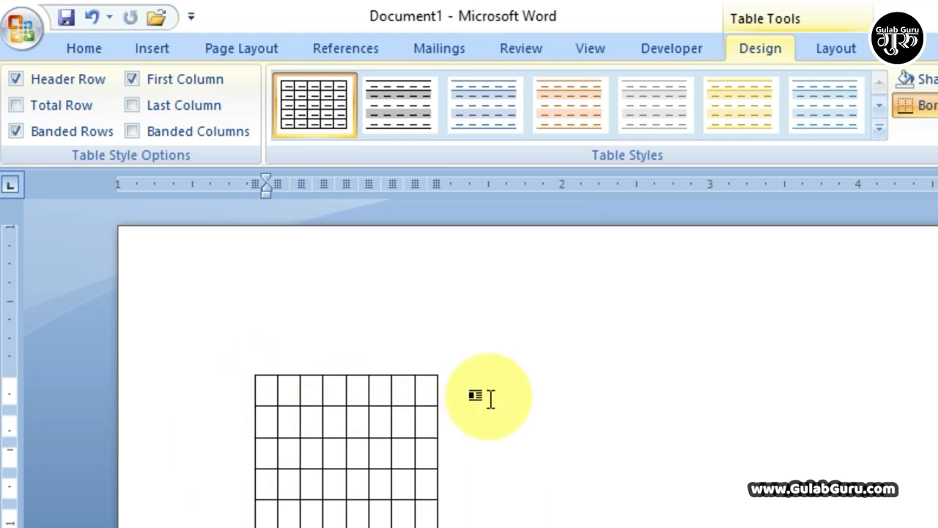
Step: Type sample text in the first cell and a person's name in the second cell
type("gulab")
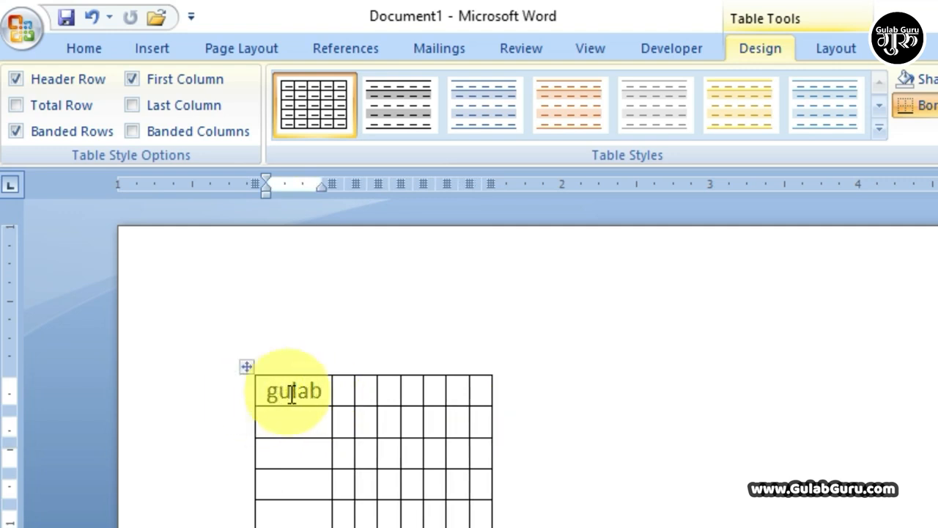
left_click(336, 394)
left_click(338, 394)
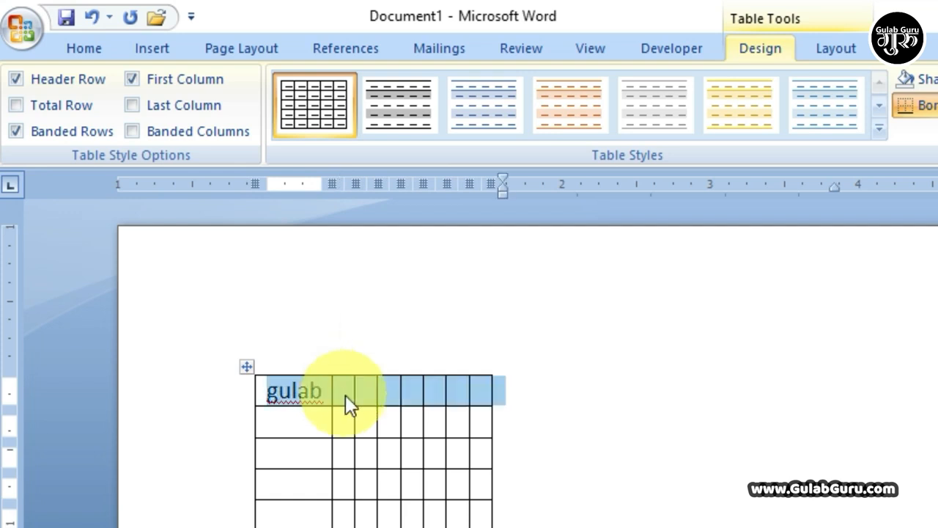
left_click(346, 393)
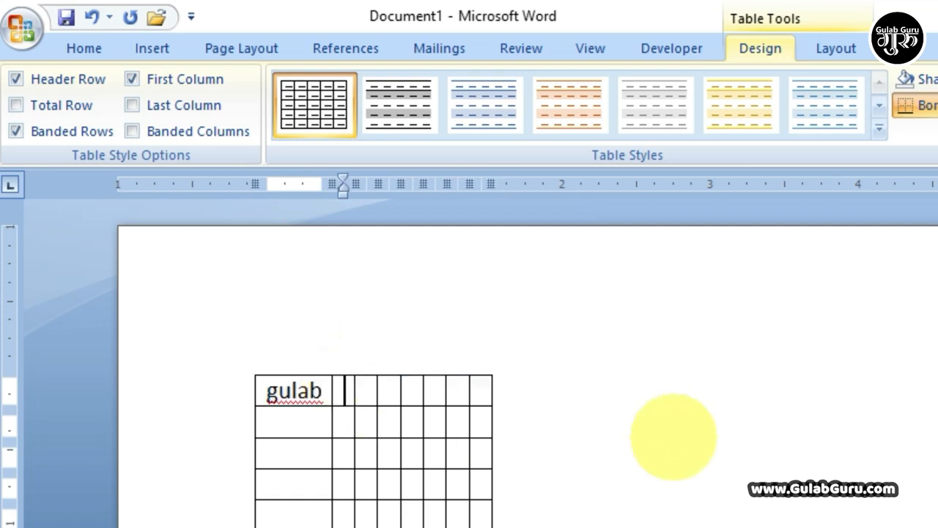
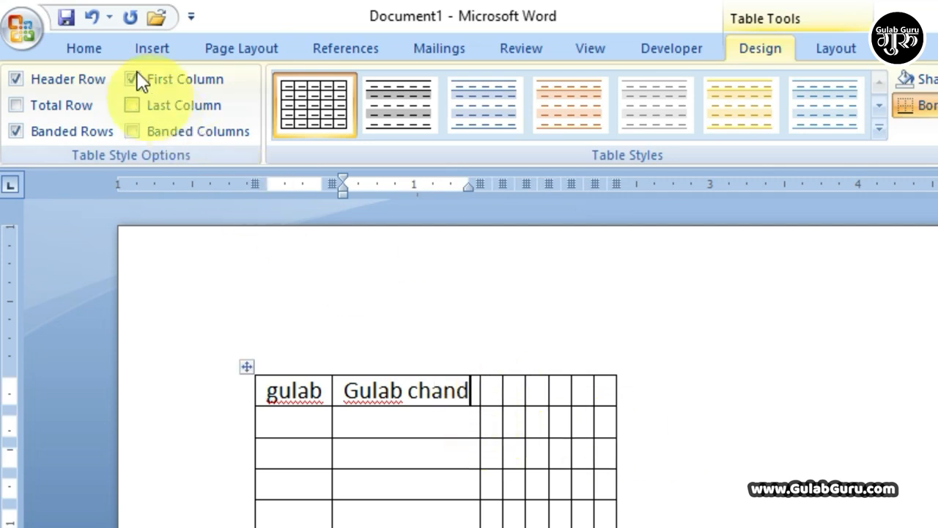
left_click(139, 46)
left_click(192, 128)
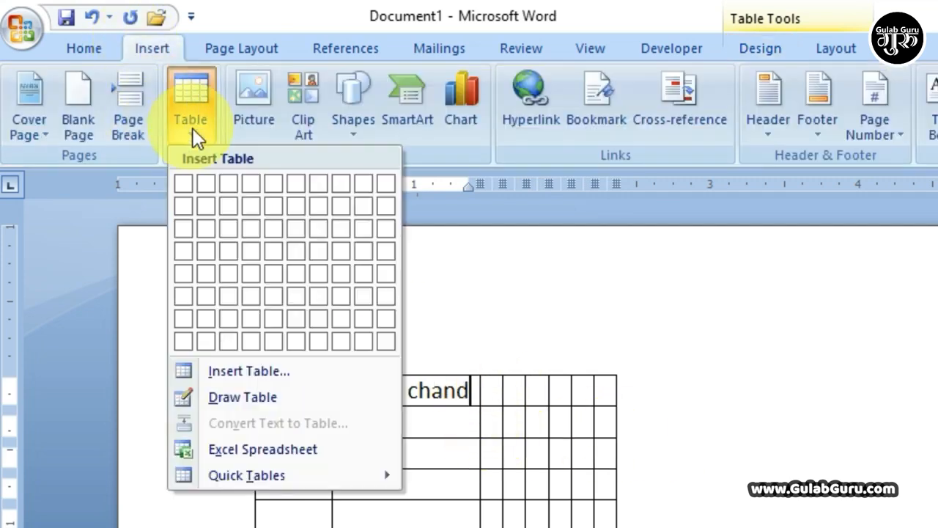
left_click(247, 370)
left_click(162, 374)
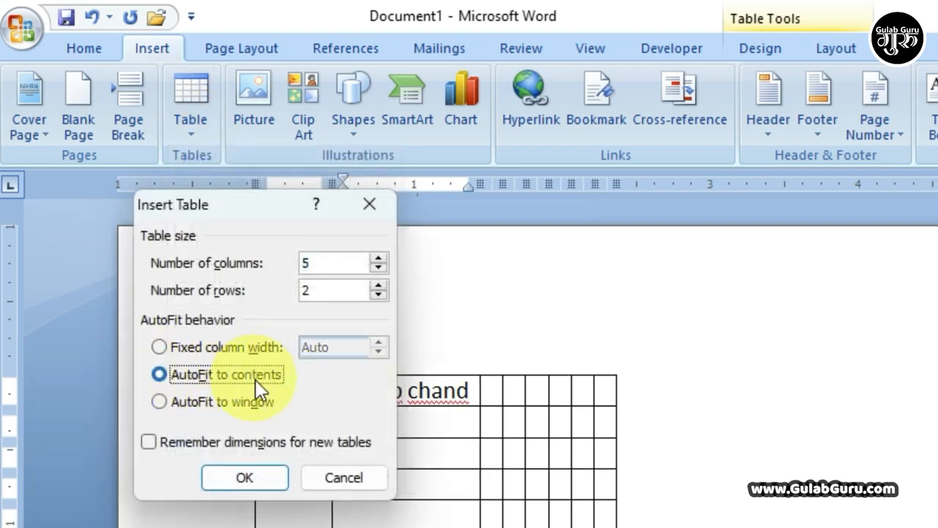
left_click(346, 482)
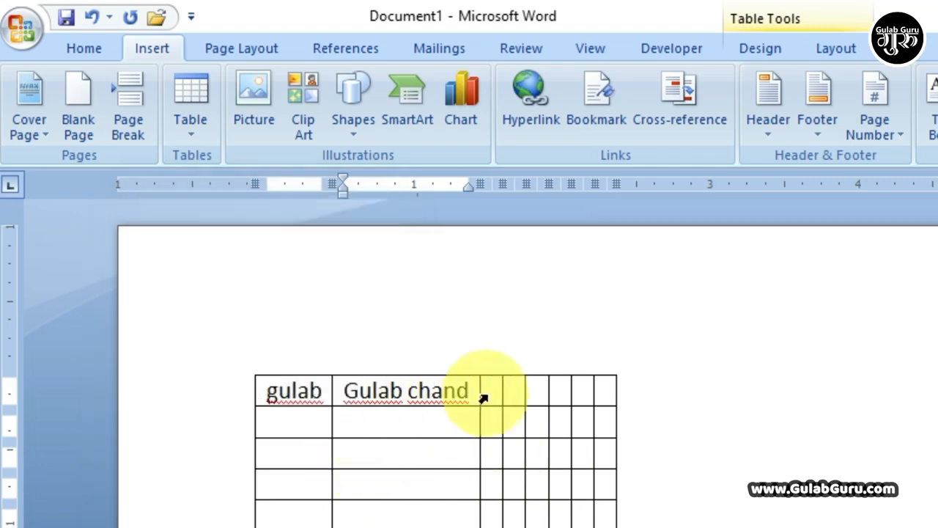
left_click(484, 396)
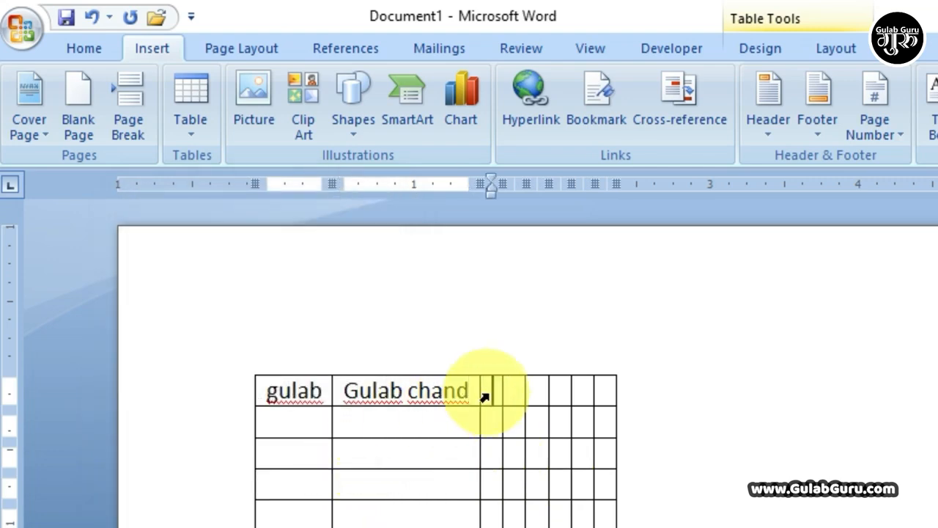
type("12")
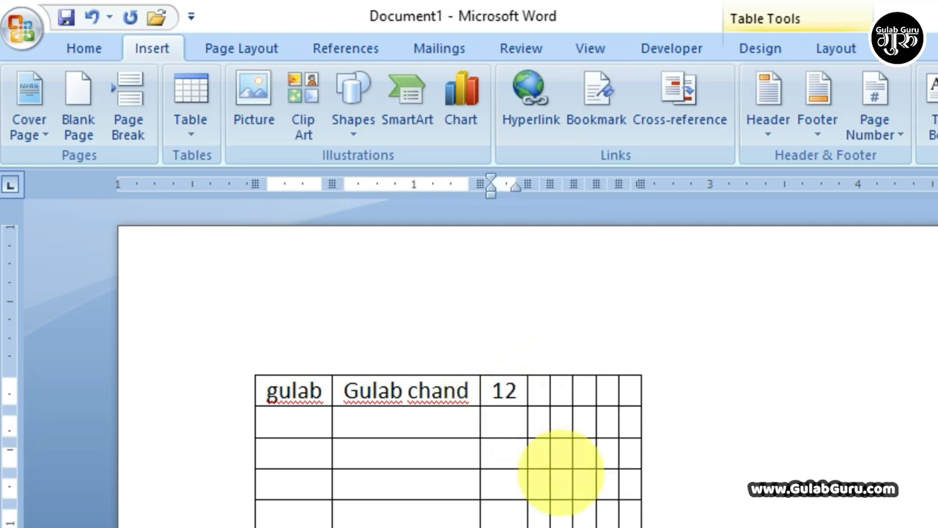
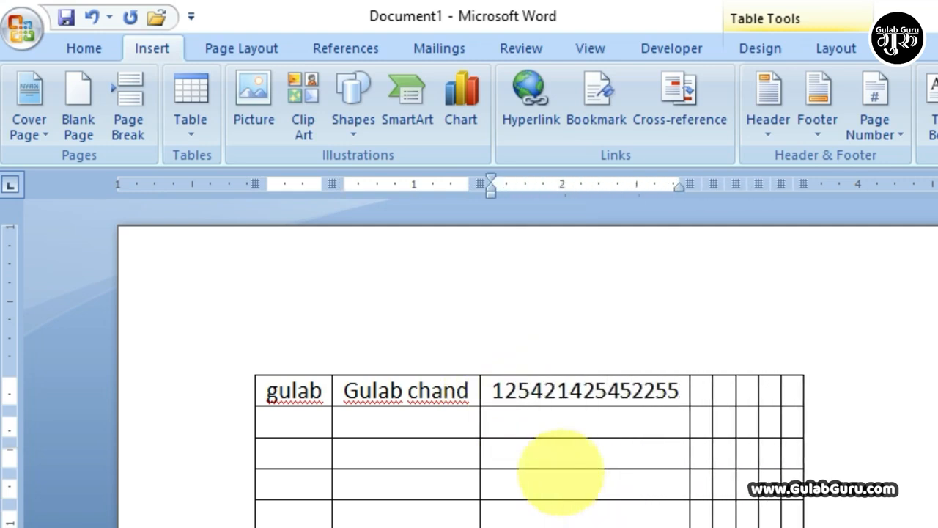
Step: Open and cancel Insert Table, then select the 8×7 table and delete it
left_click(193, 139)
left_click(243, 373)
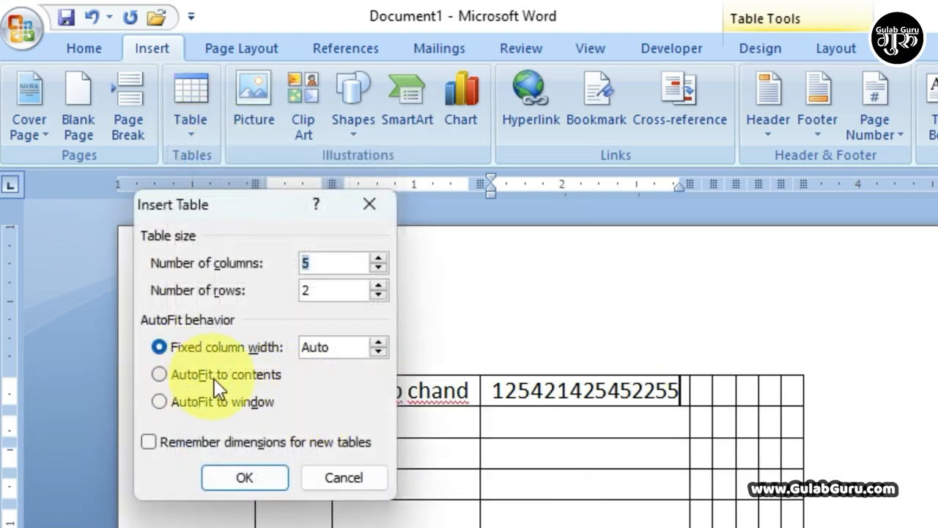
left_click(352, 486)
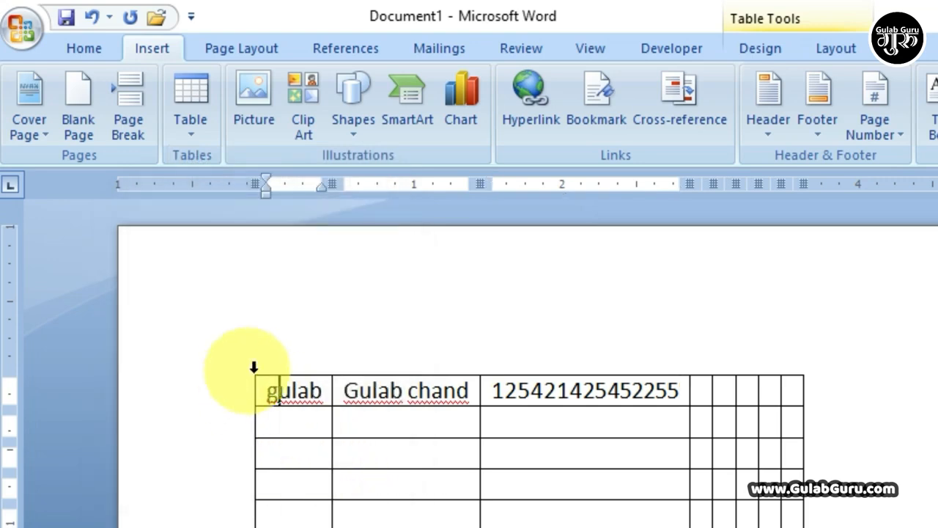
left_click(287, 418)
left_click(652, 463)
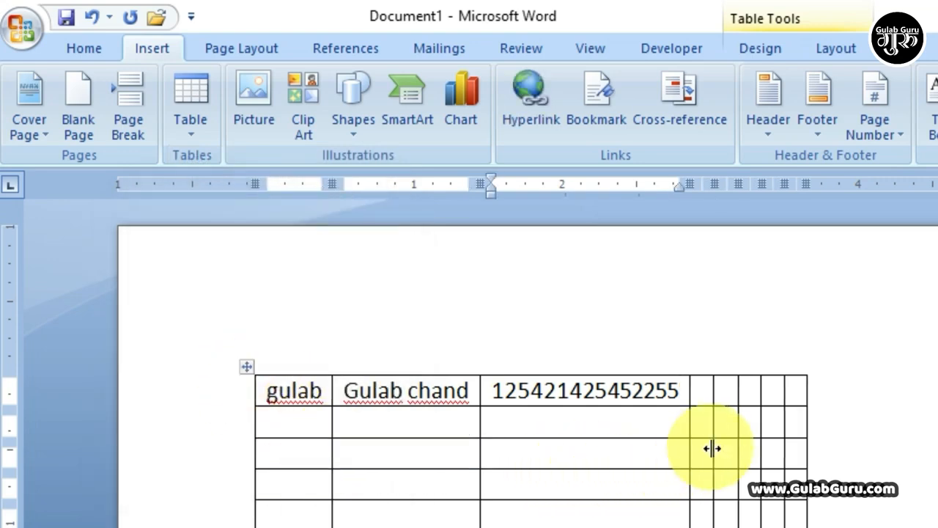
left_click(247, 366)
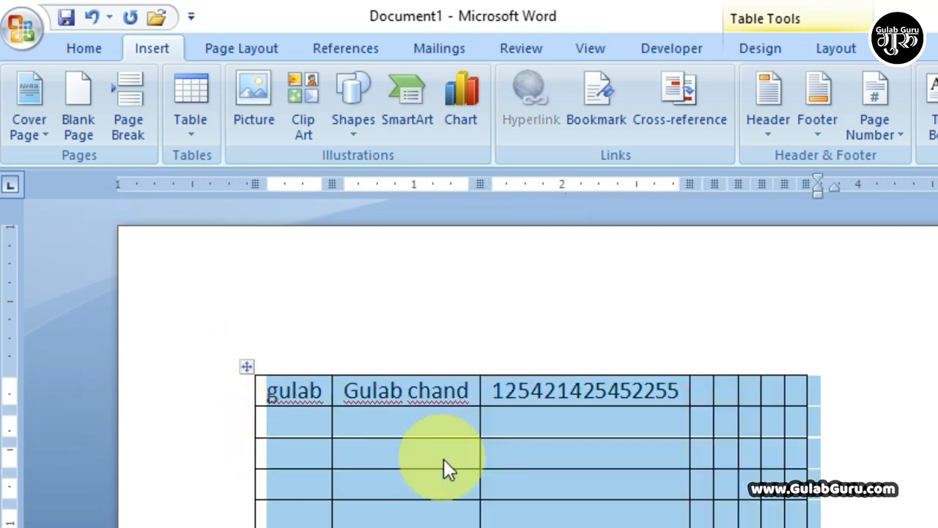
key("BackSpace")
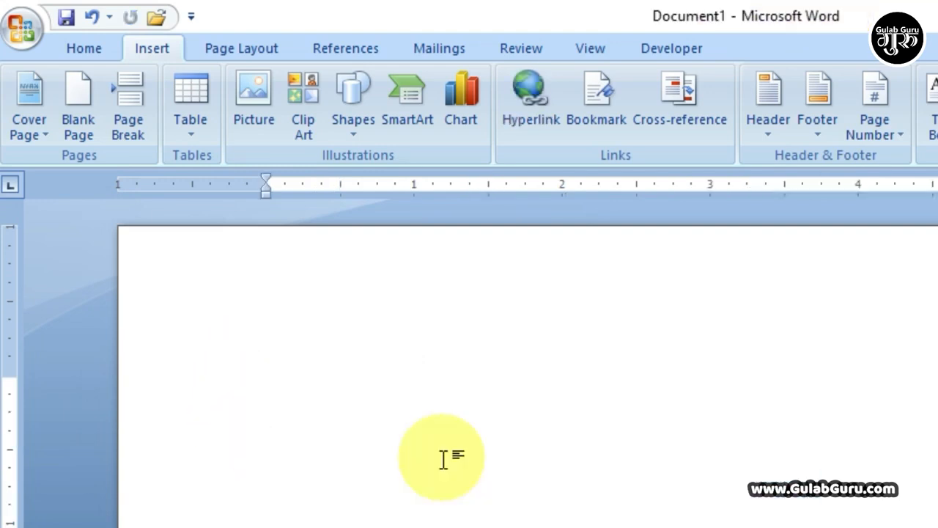
Step: Insert a 2-column, 5-row table set to AutoFit to window
left_click(189, 136)
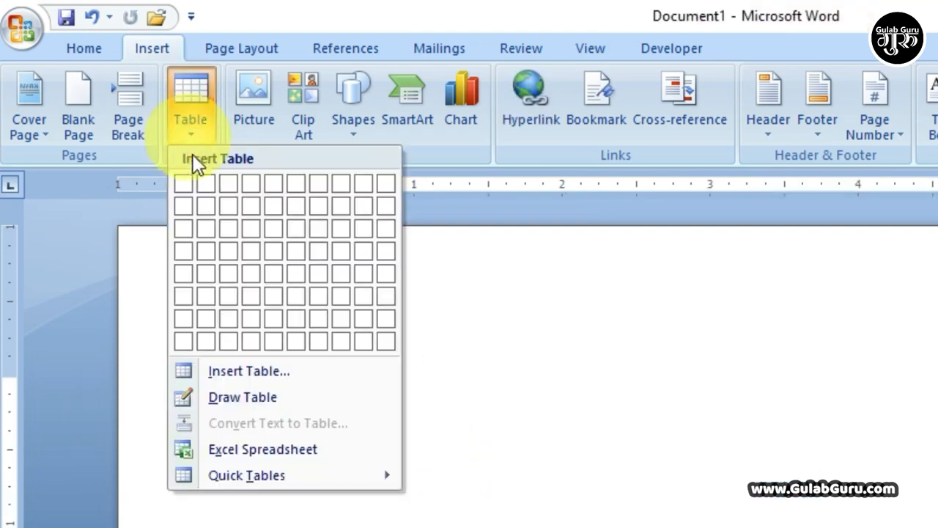
left_click(246, 367)
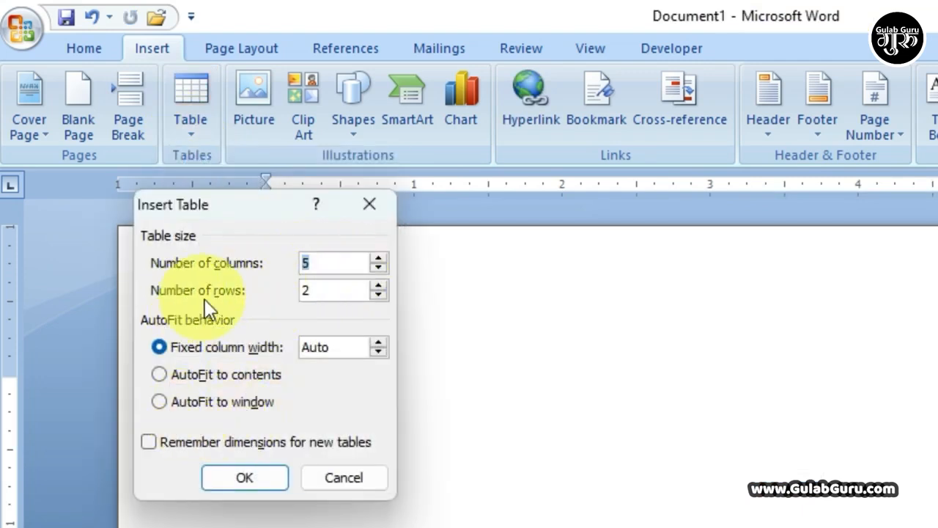
left_click(160, 403)
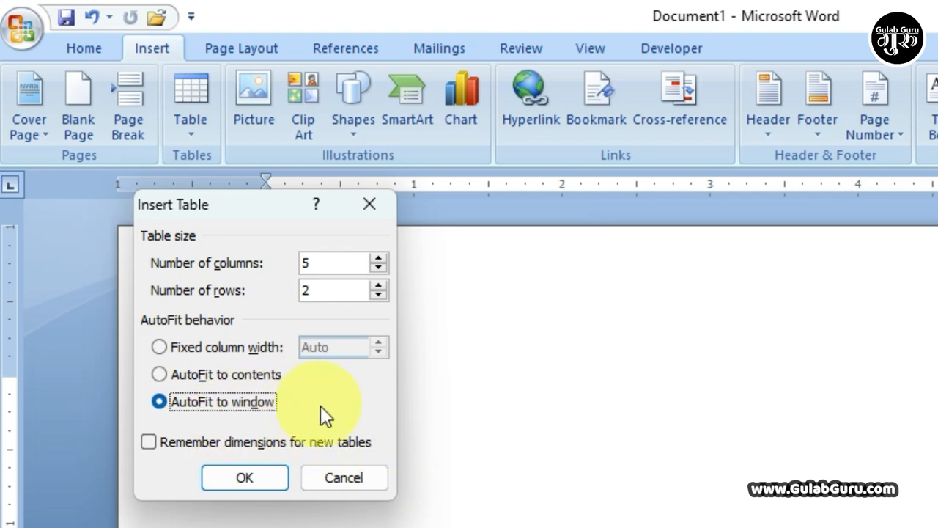
left_click(379, 267)
left_click(378, 267)
left_click(378, 267)
double_click(337, 290)
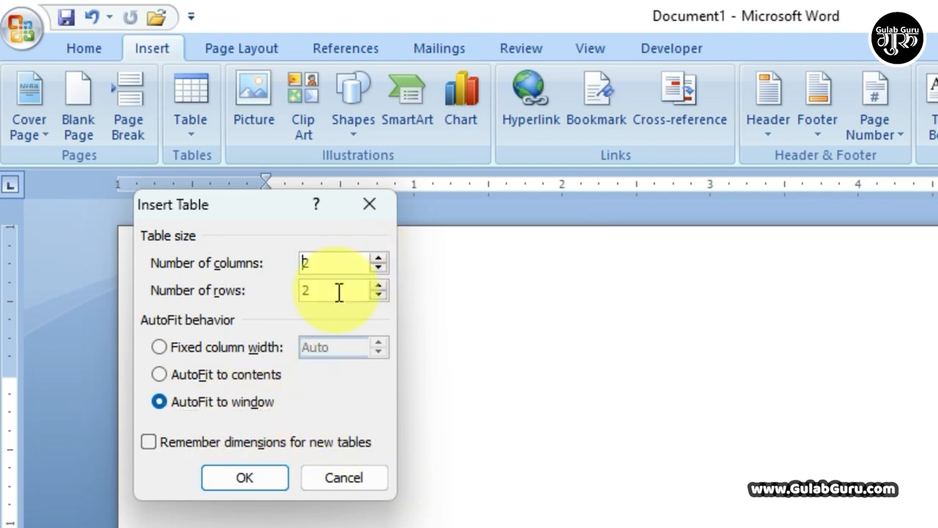
type("5")
left_click(248, 482)
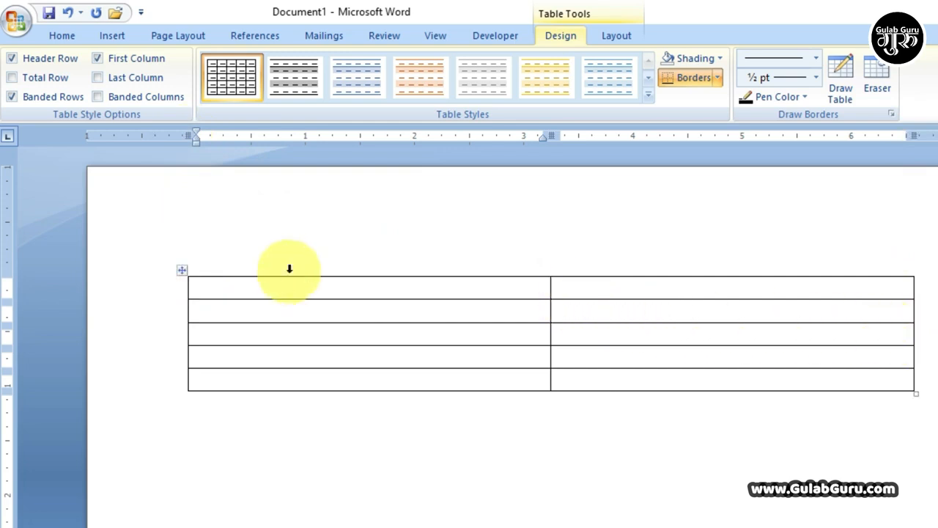
left_click(110, 35)
Step: Reopen the Insert Table dialog, then return to the Insert tab on the blank page
left_click(140, 102)
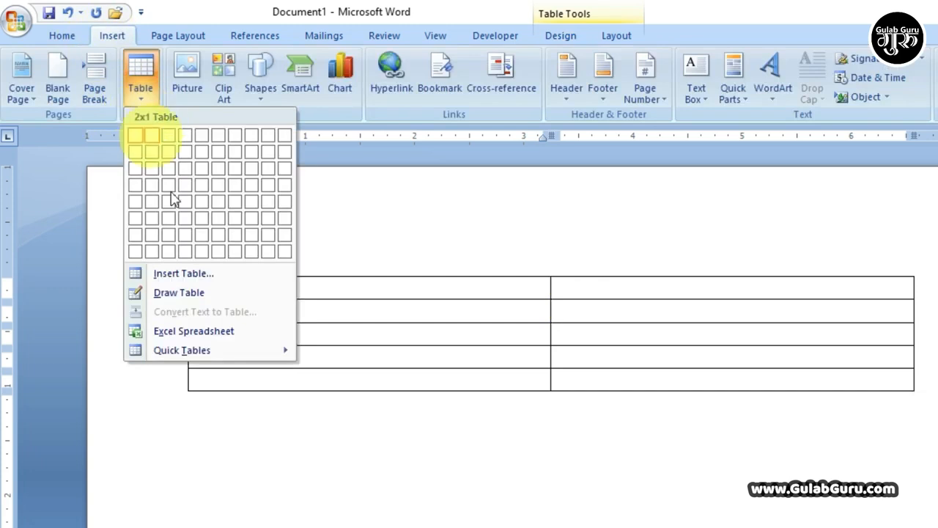
left_click(188, 272)
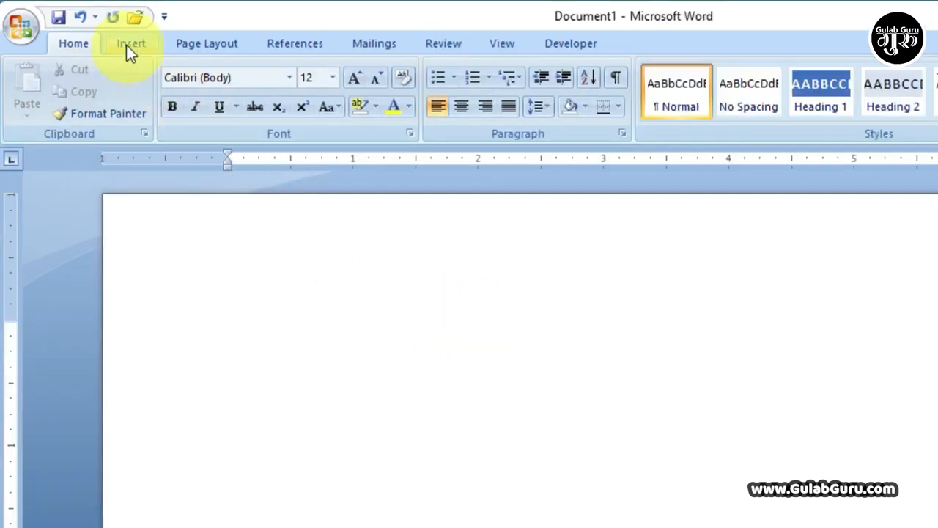
left_click(126, 44)
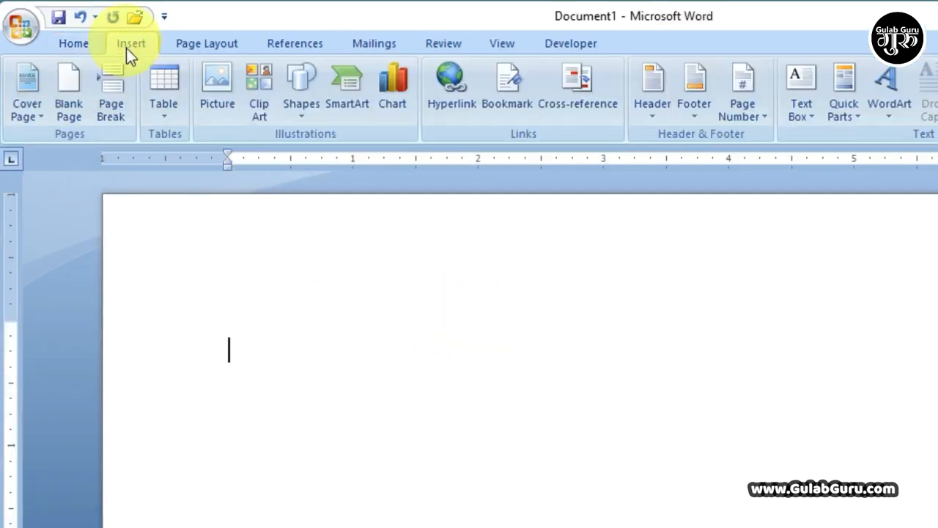
Step: Draw a one-cell table outline on the page with the Draw Table tool
left_click(166, 118)
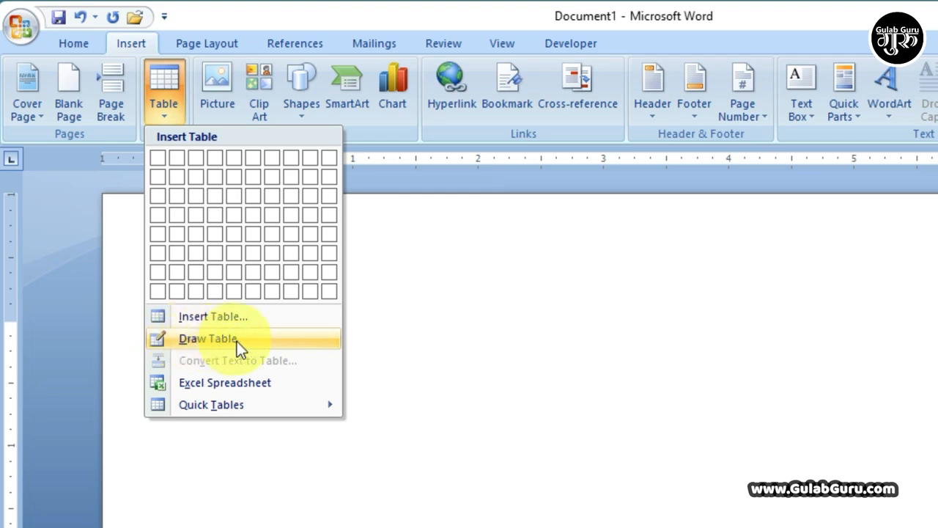
left_click(191, 336)
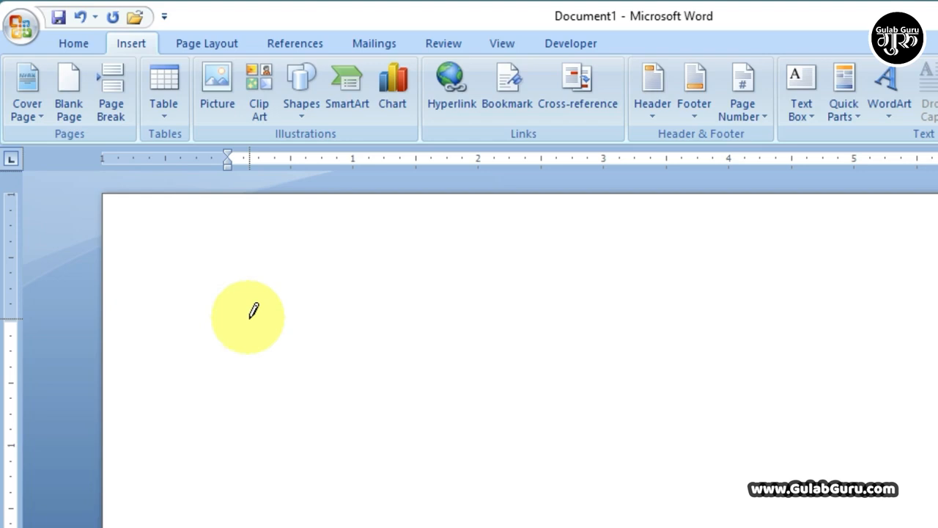
mouse_move(212, 320)
left_mouse_down()
mouse_move(356, 396)
mouse_move(736, 394)
mouse_move(762, 395)
mouse_move(757, 407)
left_mouse_up()
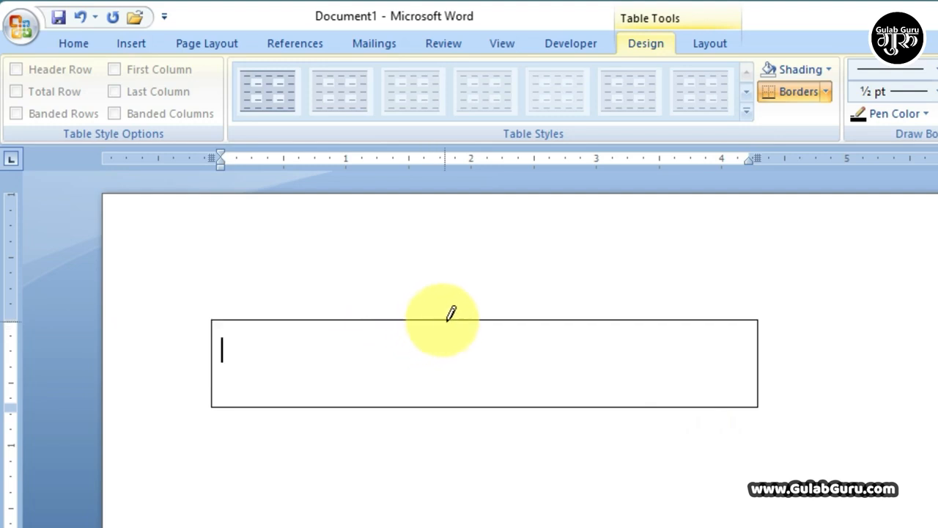
Step: Draw vertical and horizontal lines to divide the table into four columns and two rows
left_click_drag(457, 319, 464, 385)
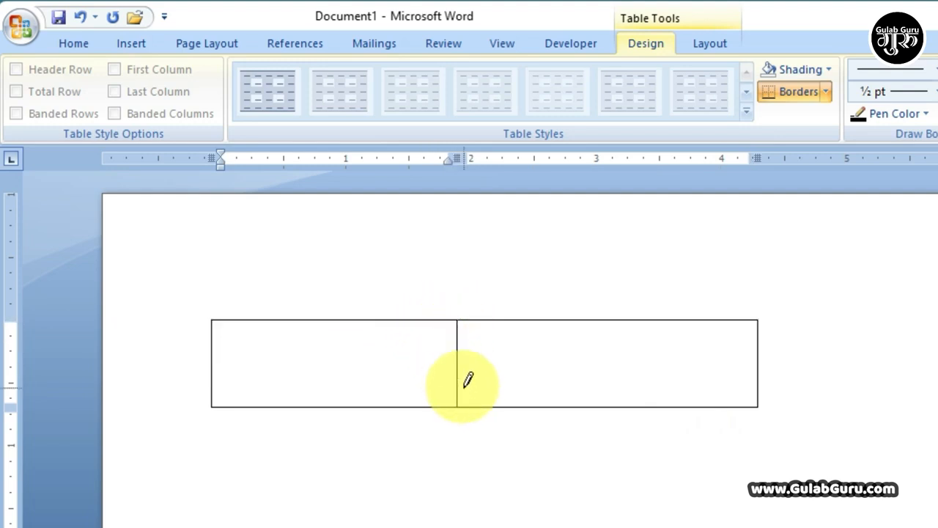
left_click_drag(212, 366, 647, 367)
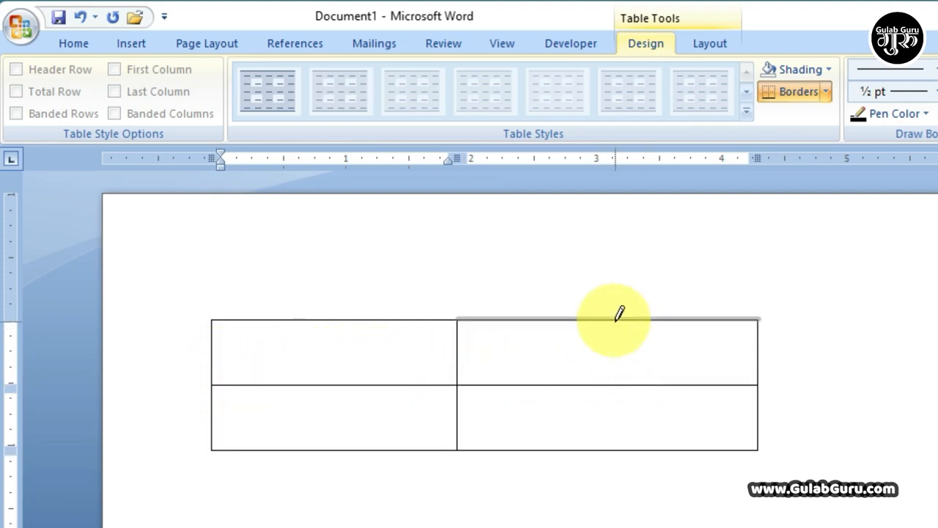
left_click_drag(619, 313, 620, 399)
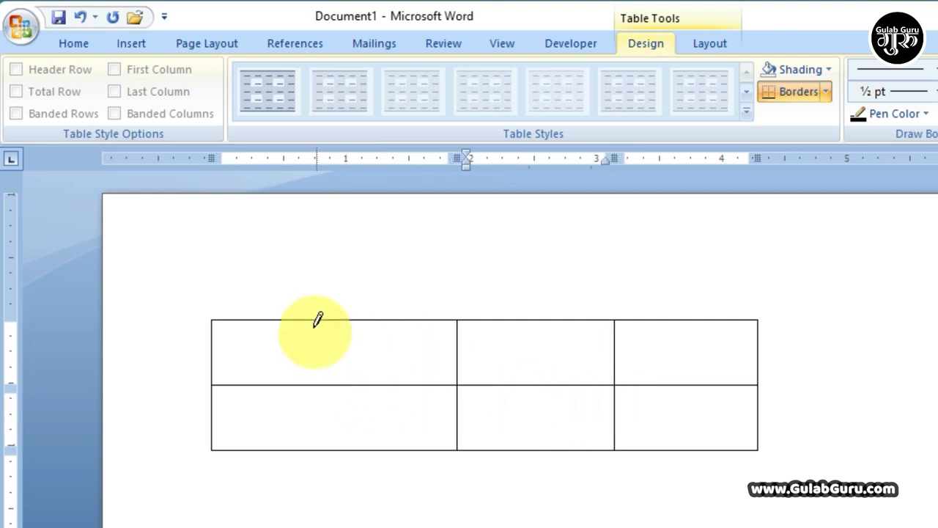
left_click_drag(316, 320, 314, 408)
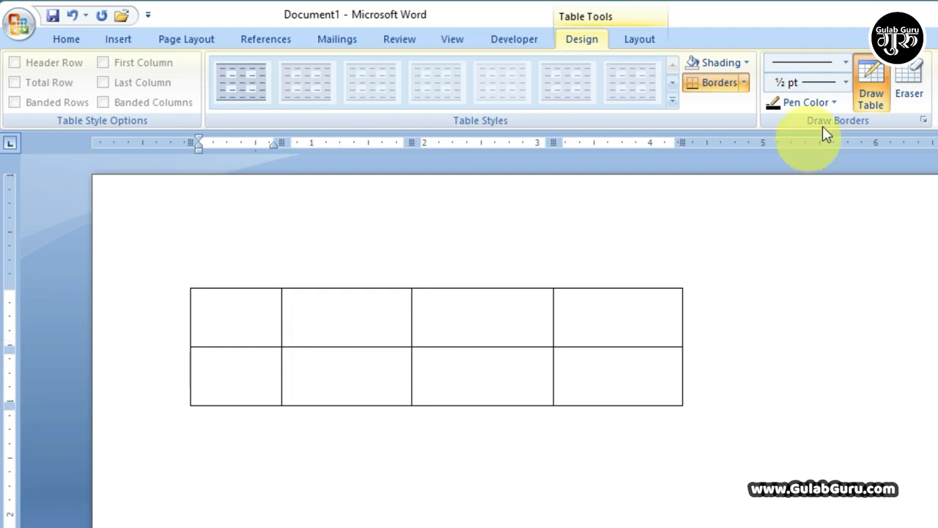
Step: Turn off line drawing and step through each cell of the 4×2 table
left_click(873, 79)
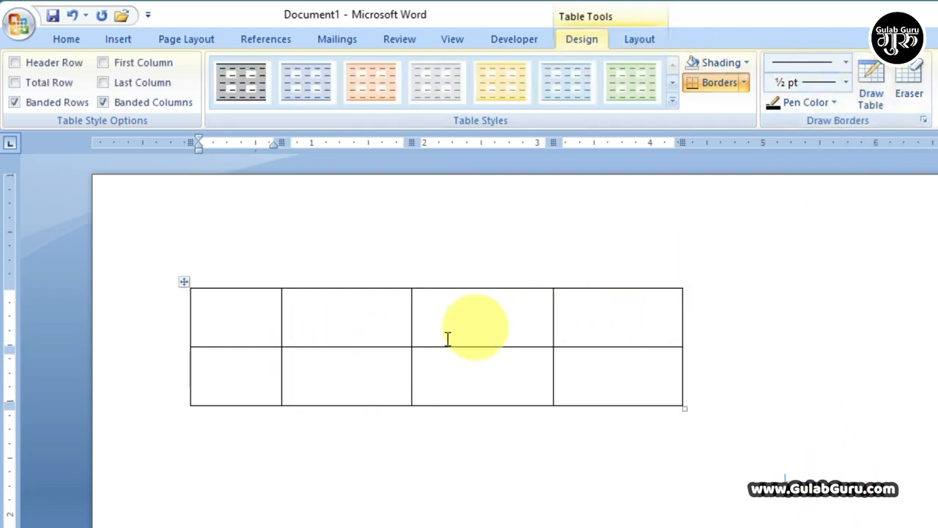
left_click(276, 340)
left_click(497, 324)
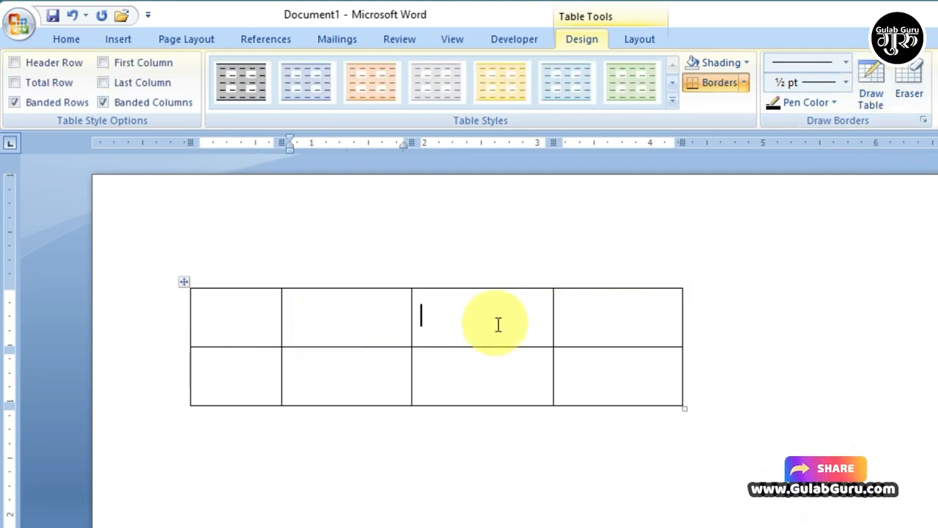
left_click(618, 325)
left_click(609, 364)
left_click(447, 372)
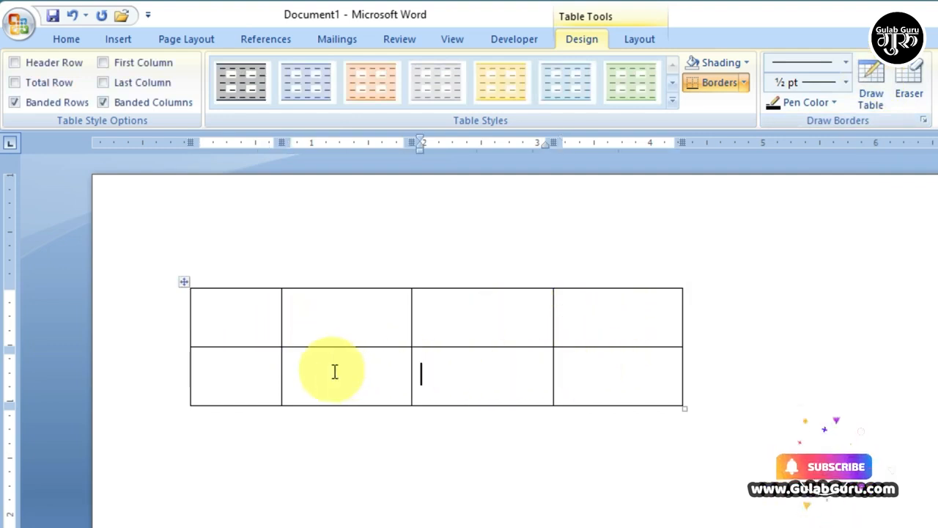
left_click(334, 371)
left_click(215, 372)
left_click(224, 325)
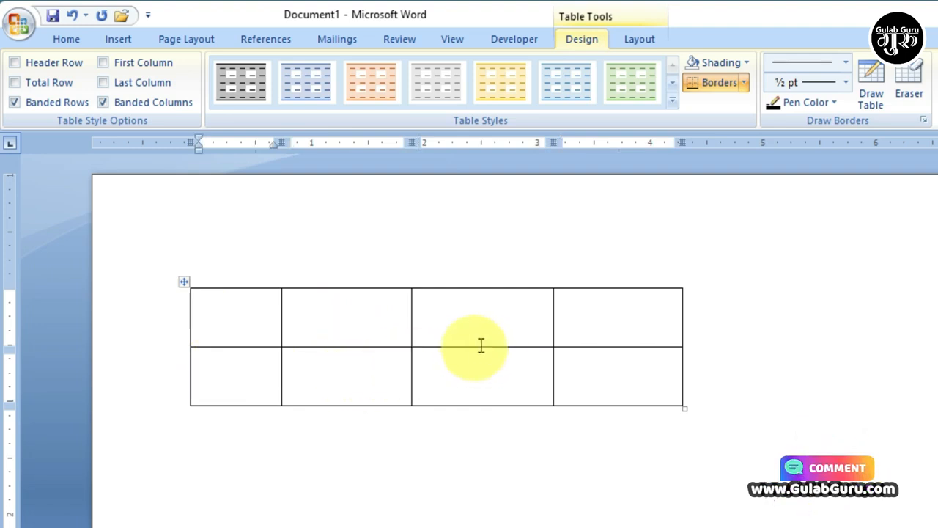
Step: Split column 2's top cell vertically, then divide its right part into two stacked cells
left_click(873, 72)
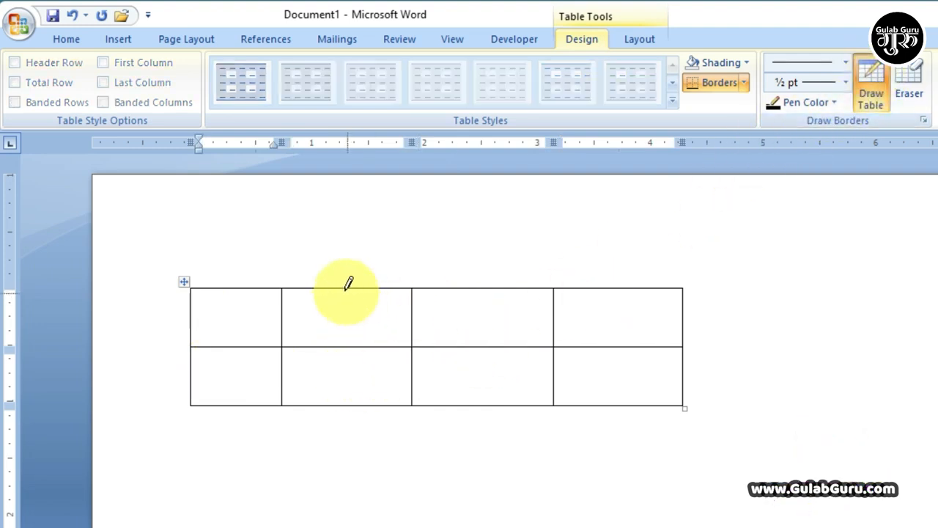
left_click_drag(343, 290, 342, 337)
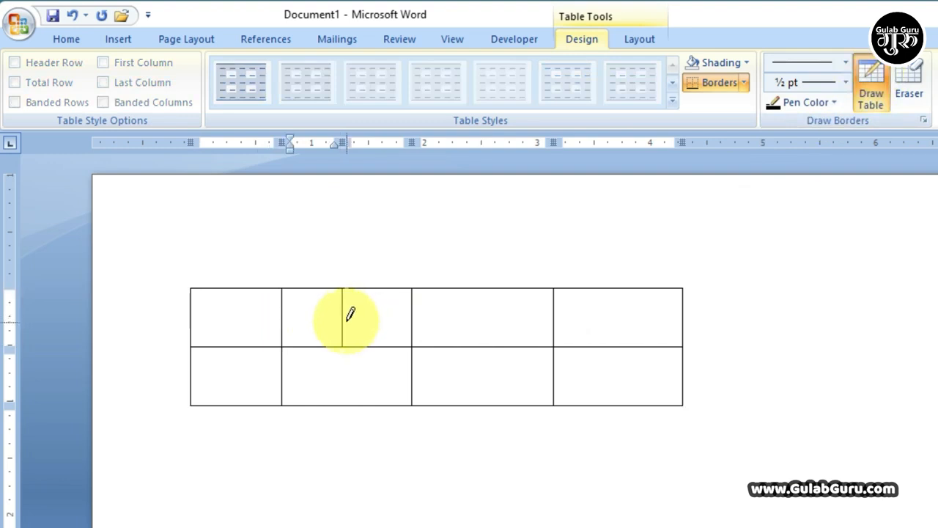
mouse_move(345, 317)
left_mouse_down()
mouse_move(408, 308)
mouse_move(407, 317)
left_mouse_up()
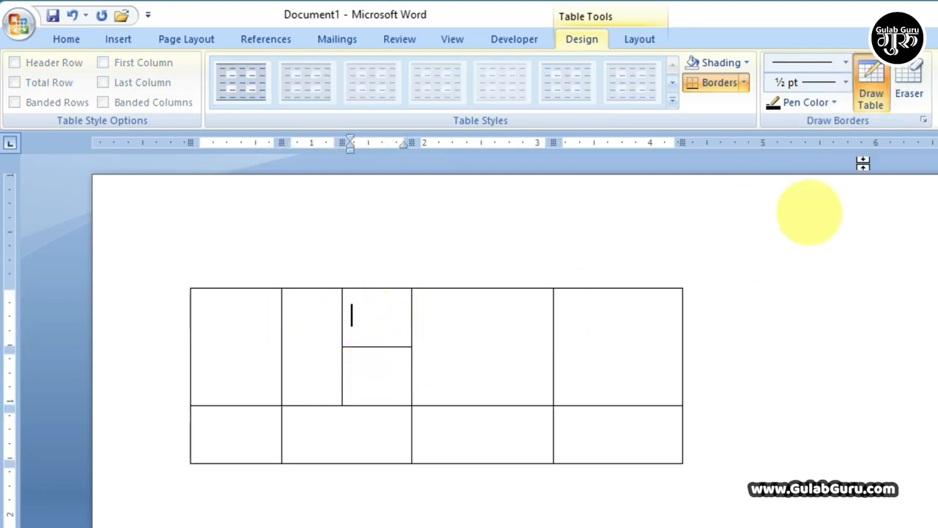
left_click(870, 91)
left_click(118, 39)
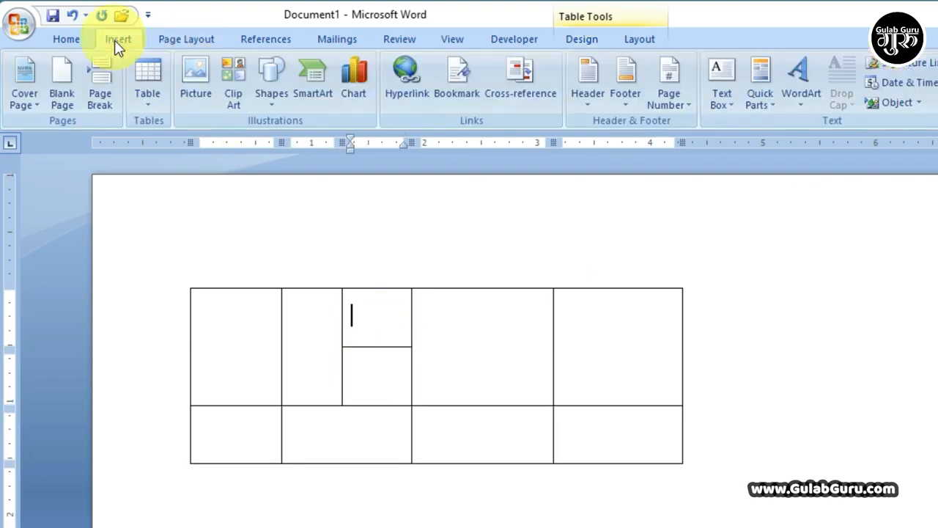
Step: Select the entire hand-drawn table and delete it with Backspace
left_click(141, 100)
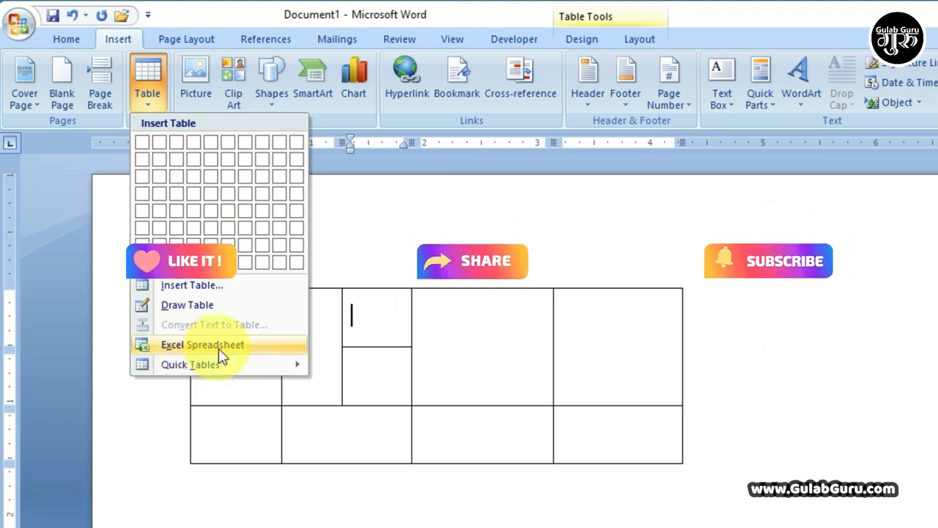
left_click(461, 374)
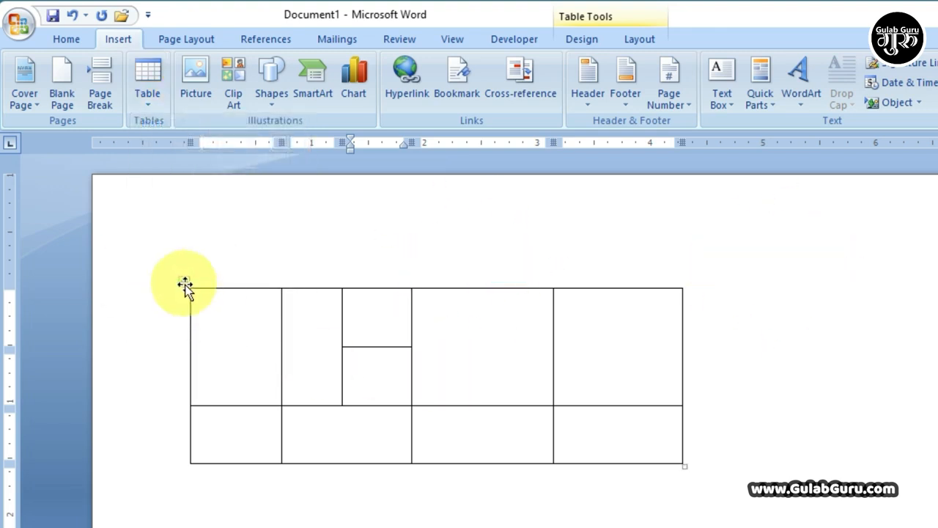
left_click(185, 284)
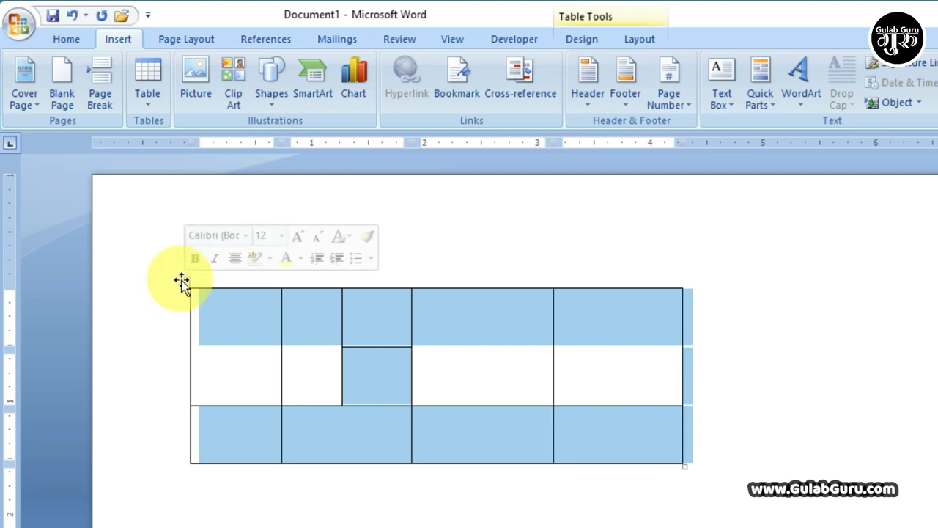
key("BackSpace")
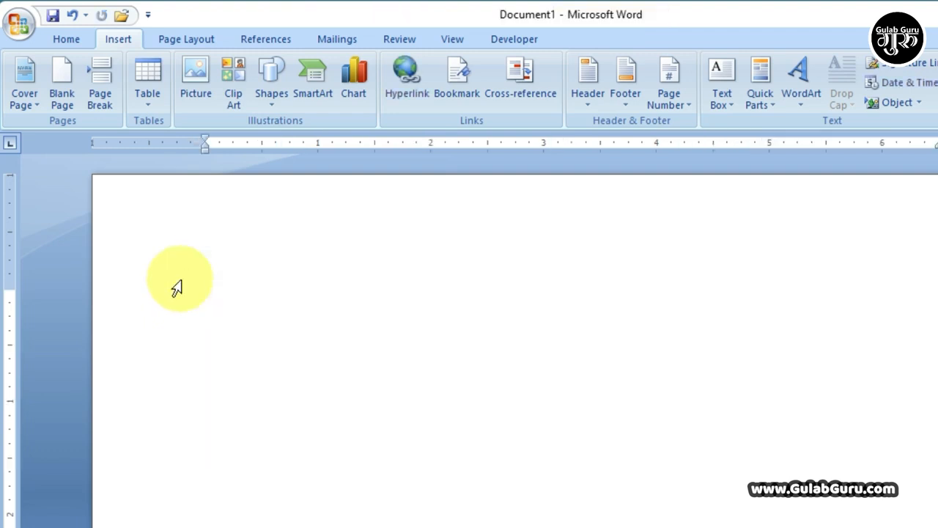
left_click(148, 86)
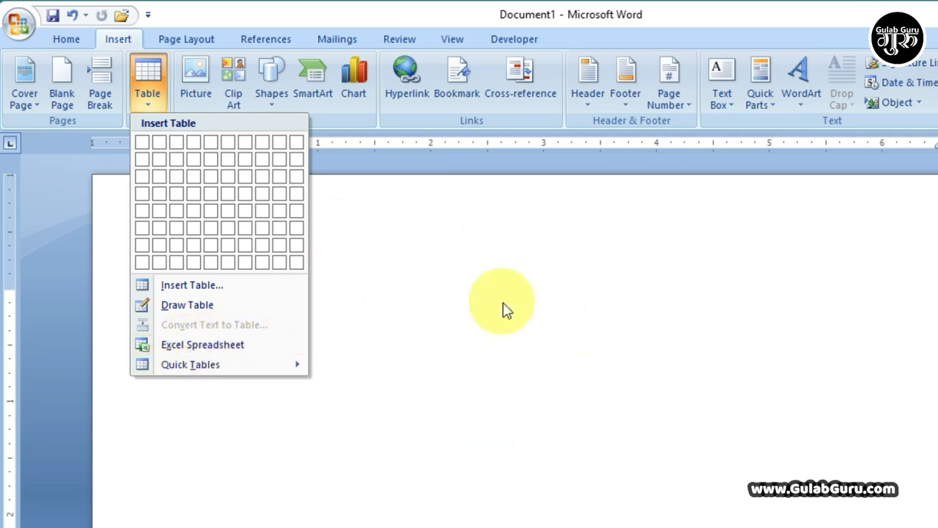
Step: Embed an Excel Spreadsheet from the Table menu and scroll to view the worksheet
left_click(198, 344)
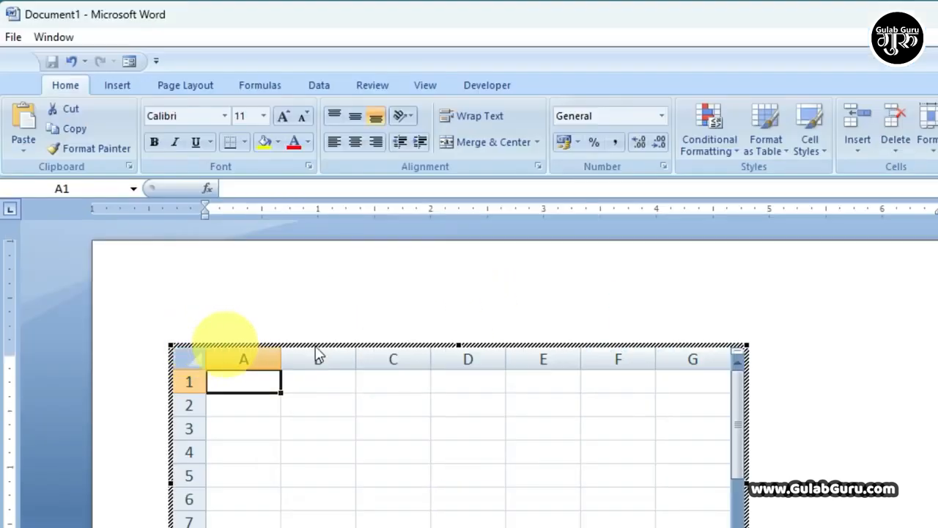
scroll(474, 400, "down", 1)
scroll(473, 400, "down", 1)
scroll(623, 427, "up", 2)
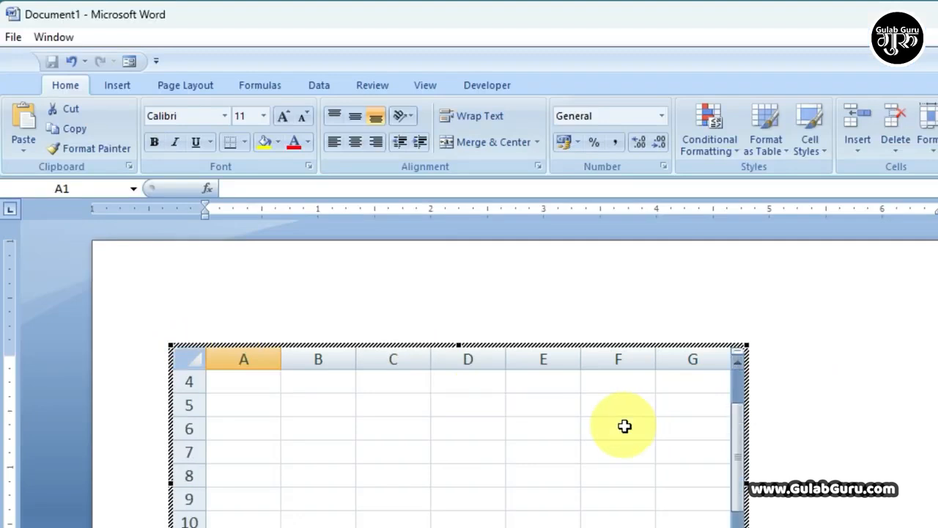
scroll(835, 438, "down", 1)
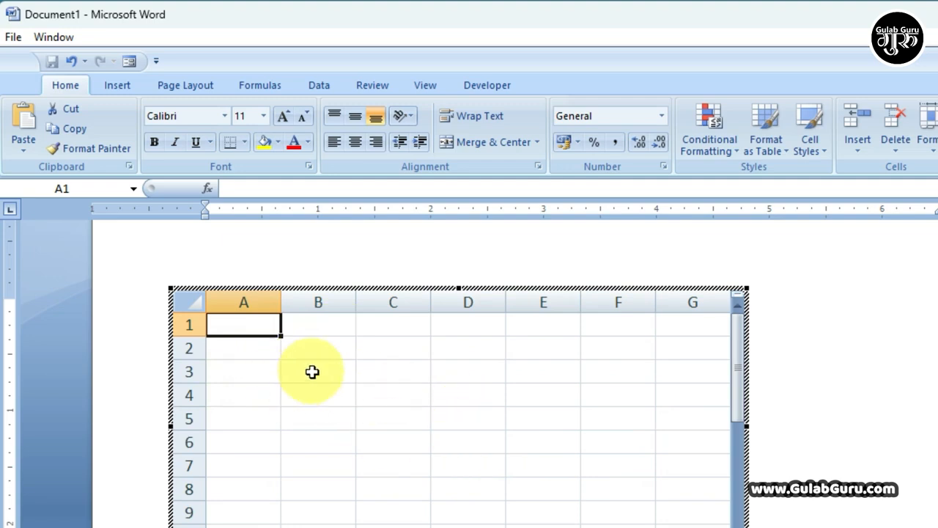
Step: Select a cell in the embedded sheet and browse its Page Layout, Formulas and Data tabs
left_click(333, 366)
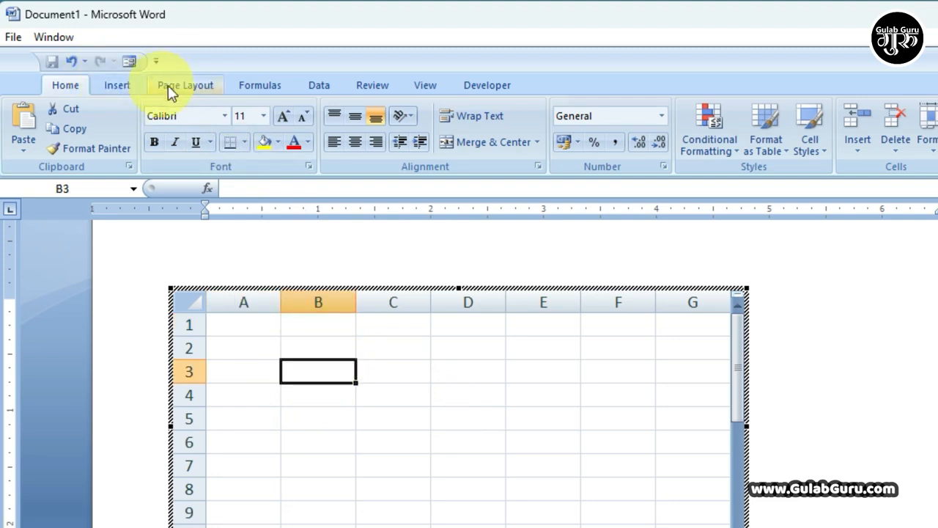
left_click(186, 85)
left_click(266, 86)
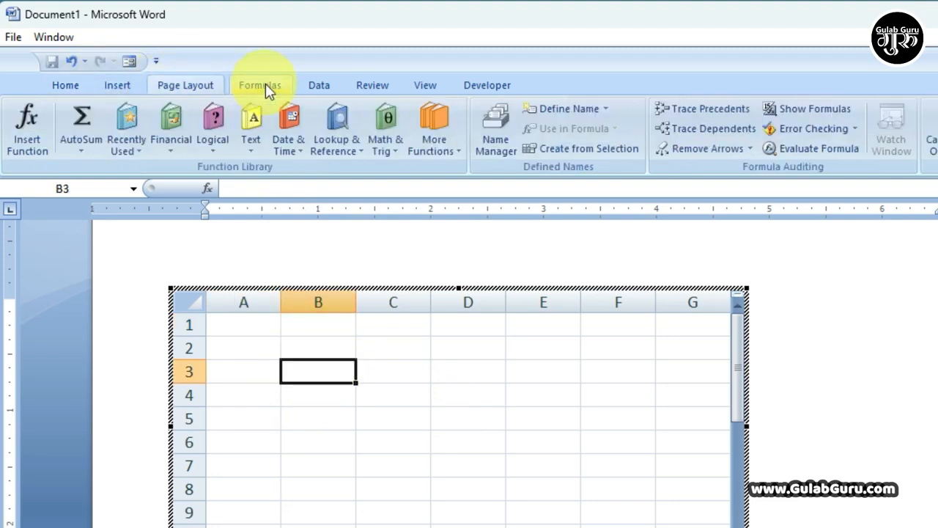
left_click(319, 86)
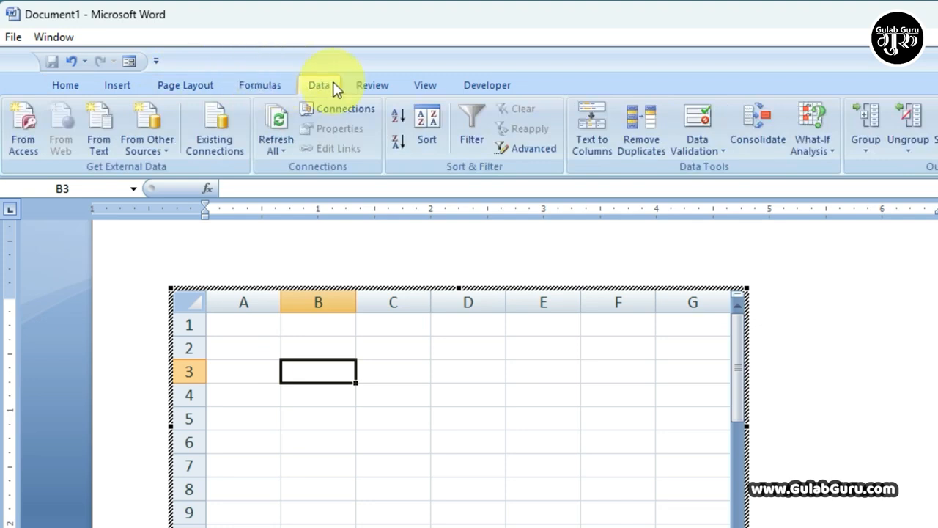
left_click(258, 85)
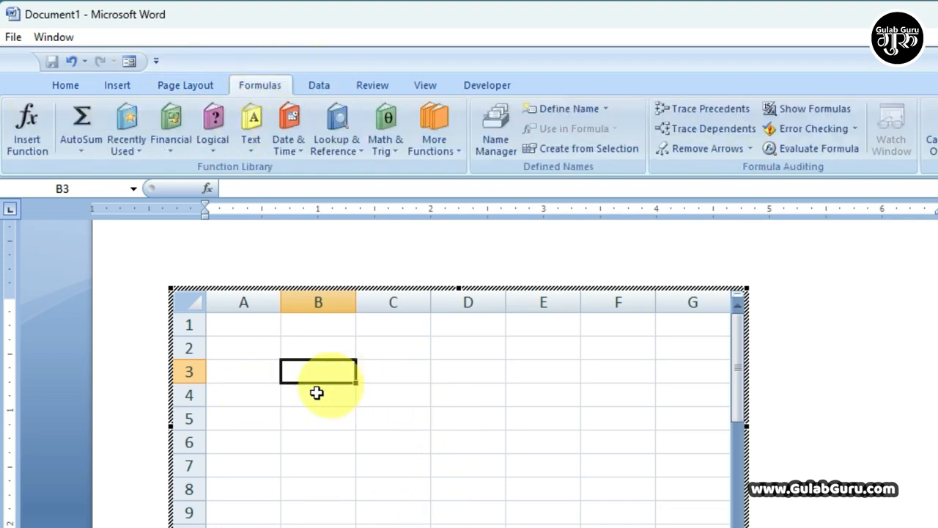
Step: Enter 45, 45, 36 and 25 into cells B2 through B5
left_click(313, 356)
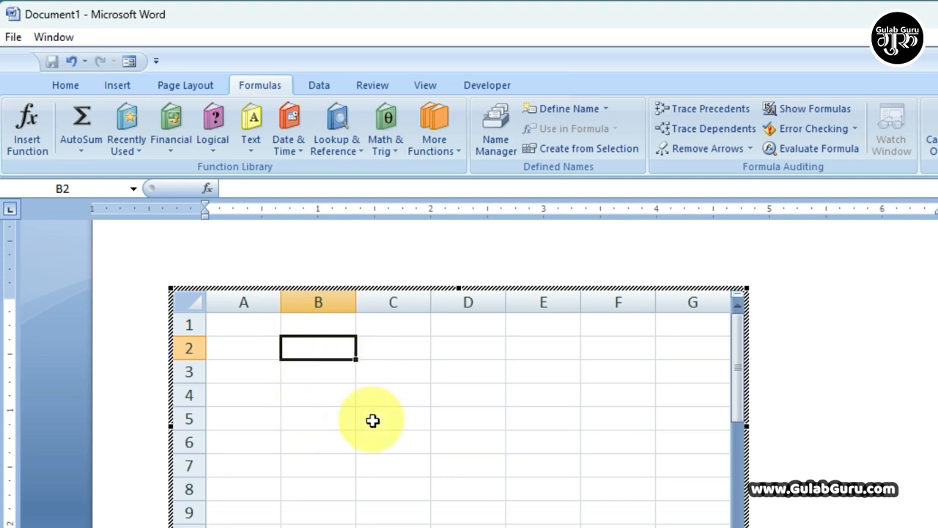
type("45")
key("Return")
type("45")
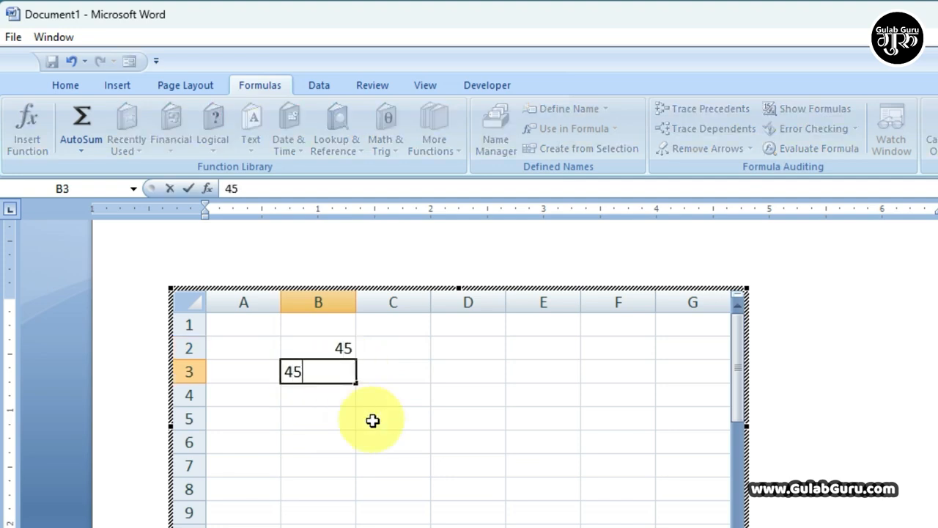
key("Return")
type("36")
key("Return")
type("2")
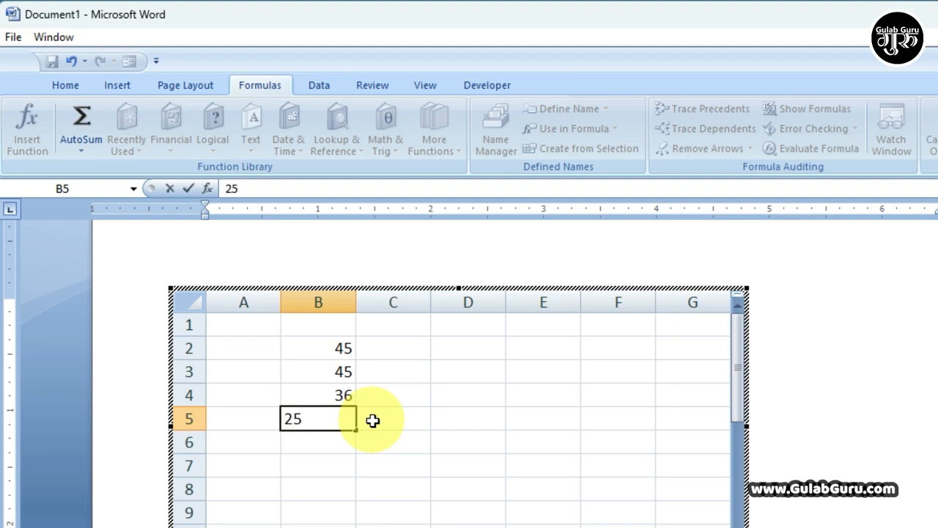
type("5")
left_click(394, 461)
Step: Select the column B values, B2 to B6, for the total
left_click_drag(303, 350, 329, 442)
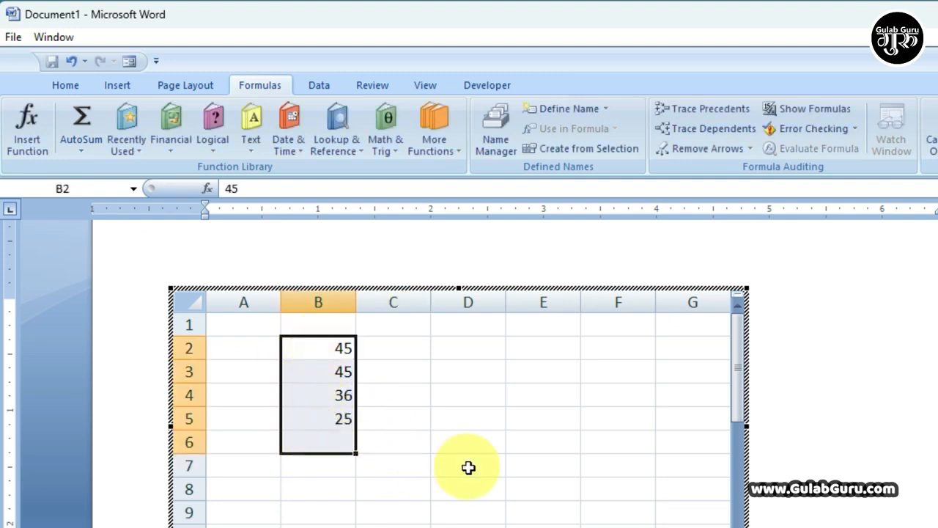
left_click_drag(335, 355, 344, 442)
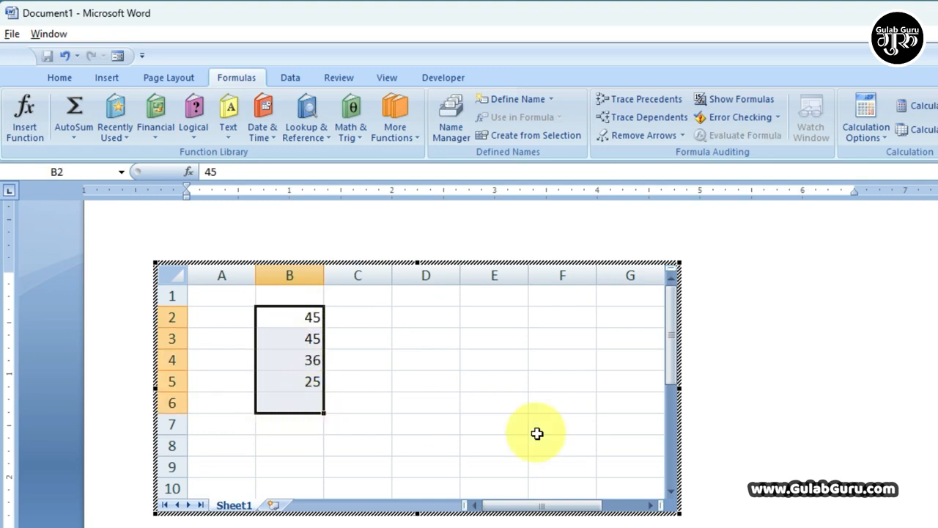
left_click_drag(308, 314, 310, 382)
Step: Select B2:B6 and apply yellow fill and All Borders to the cells
left_click(310, 408)
left_click_drag(303, 314, 305, 400)
left_click(108, 79)
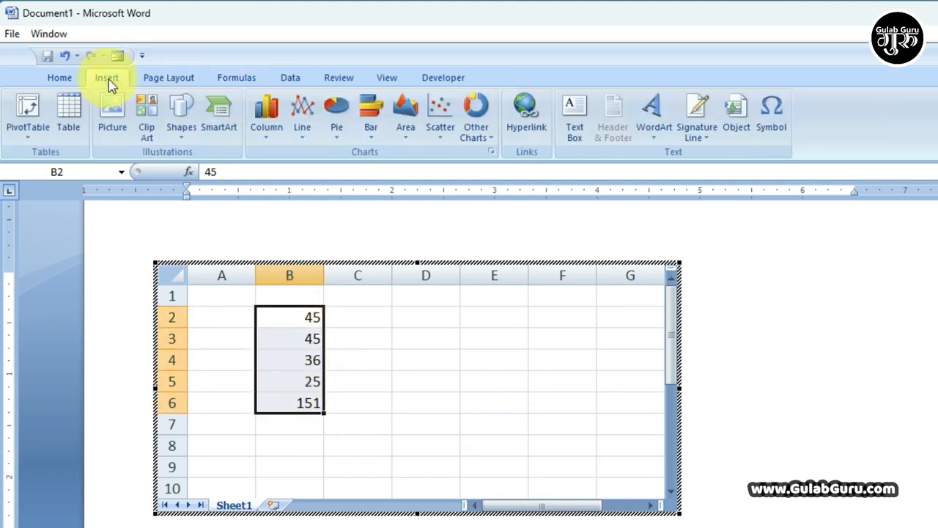
left_click(55, 79)
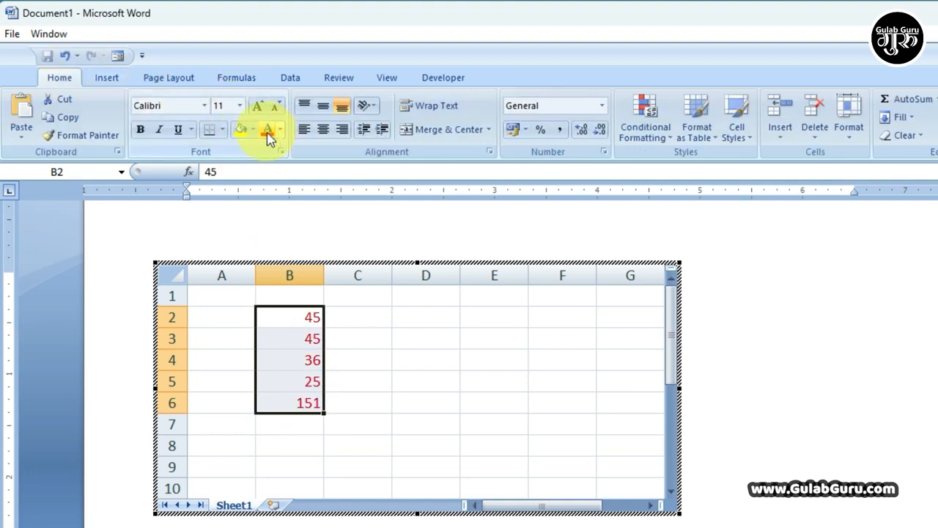
left_click(242, 132)
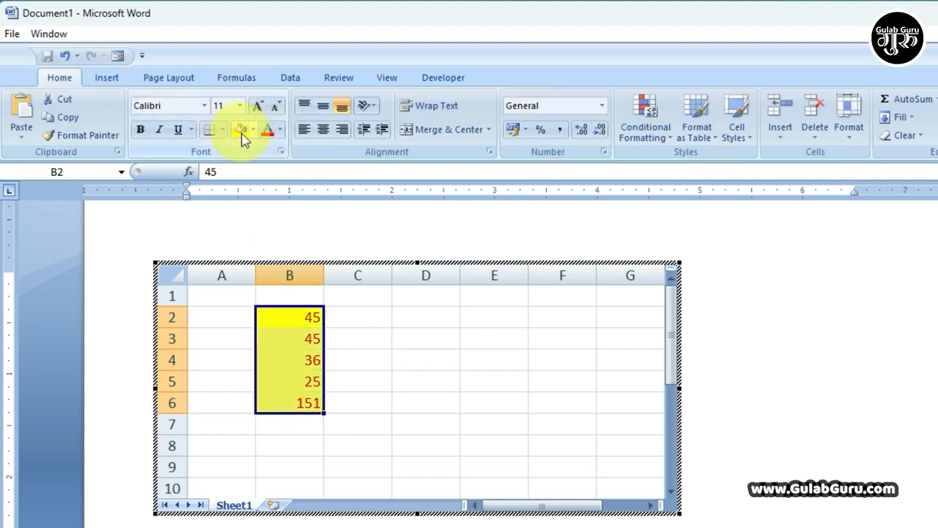
left_click(222, 129)
left_click(241, 263)
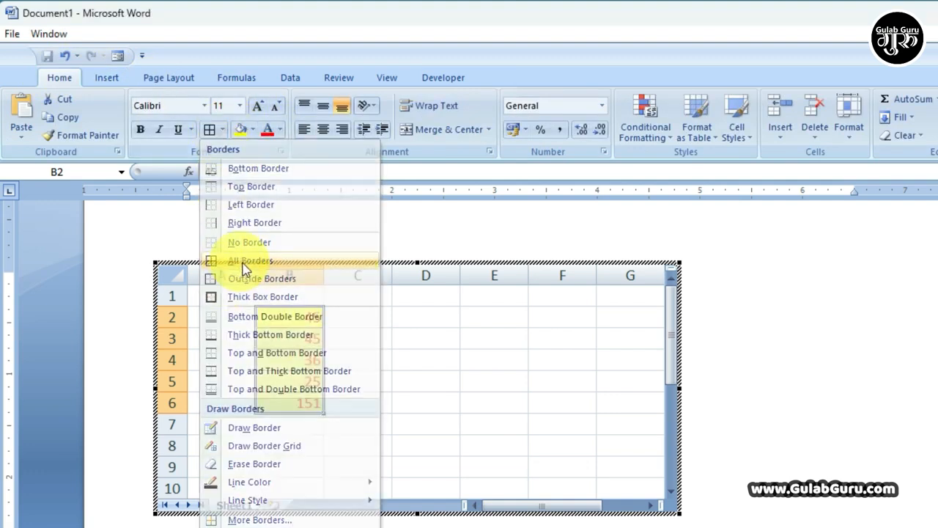
left_click(429, 359)
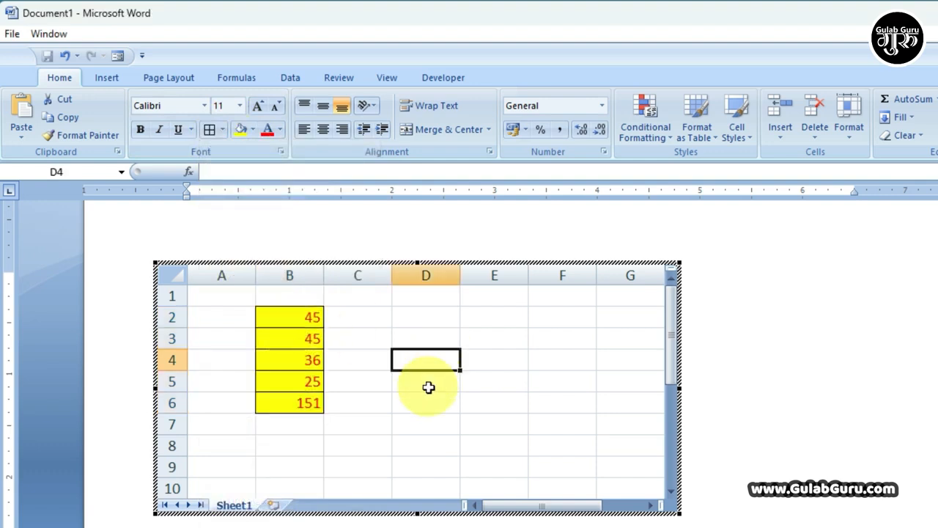
Step: Reopen the embedded sheet, select the filled cells and Clear All their values and formatting
left_click(733, 331)
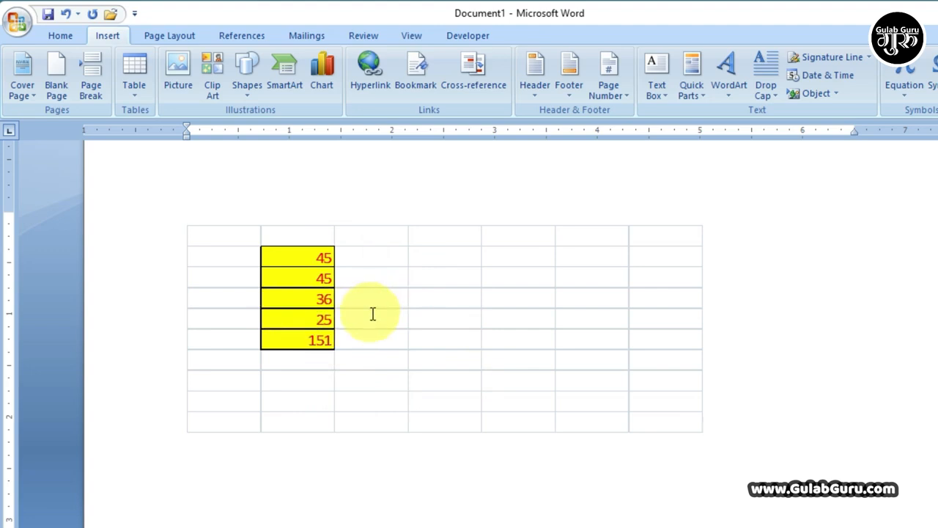
double_click(302, 266)
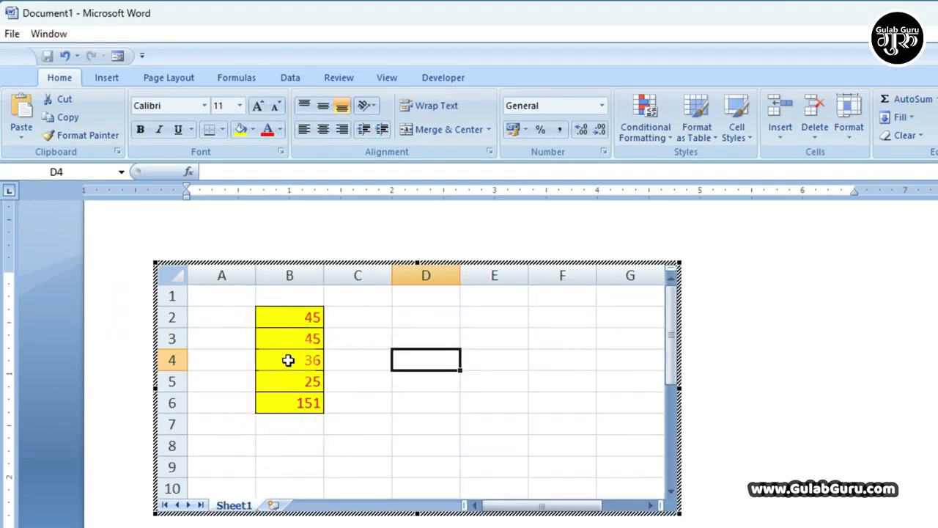
left_click_drag(281, 318, 331, 400)
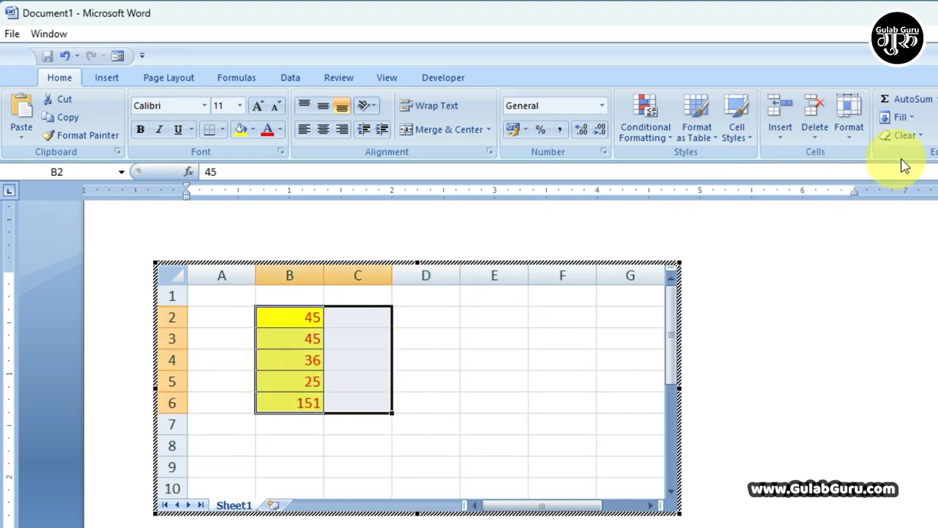
left_click(904, 134)
left_click(915, 156)
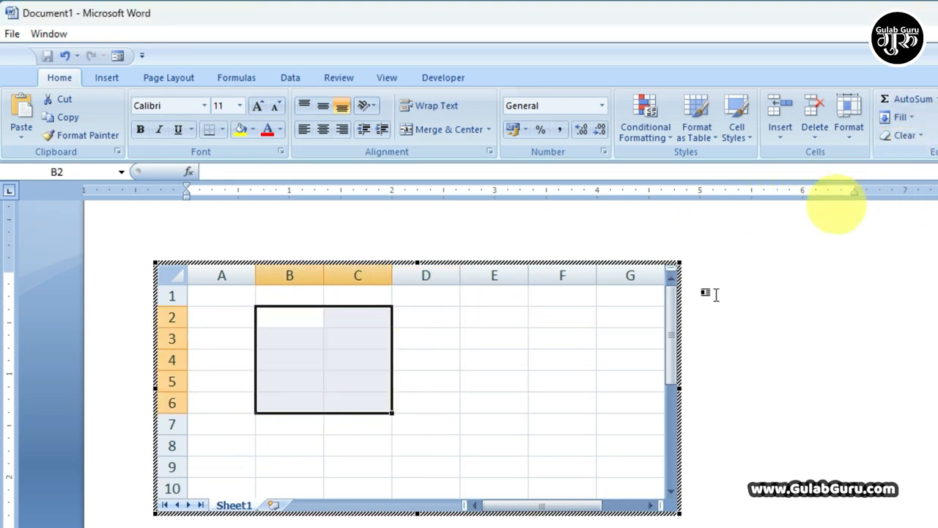
left_click(428, 365)
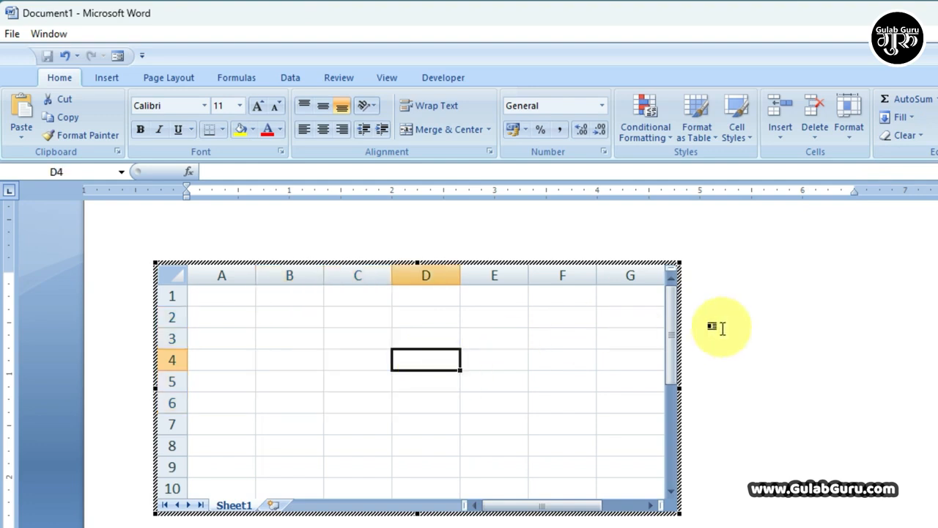
Step: Insert the Calendar 2 quick table showing MAY from Quick Tables
left_click(714, 325)
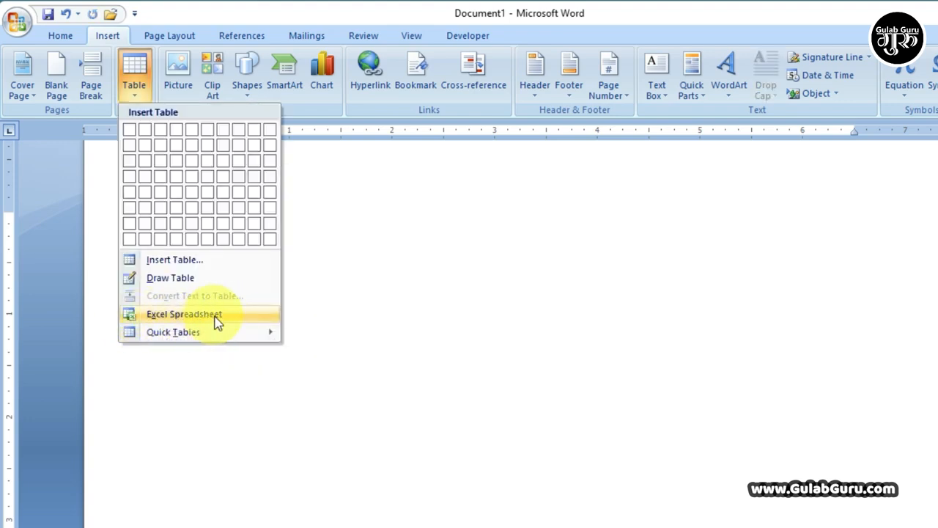
mouse_move(173, 333)
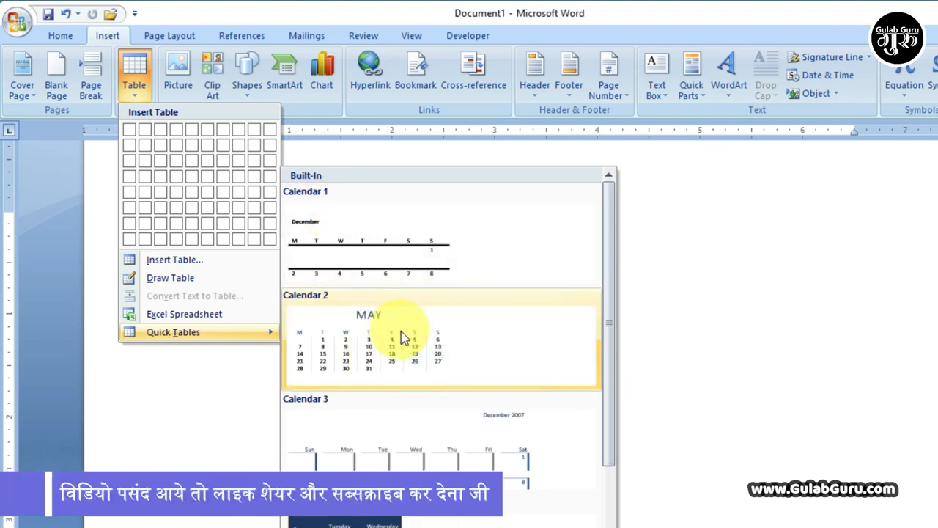
left_click(370, 350)
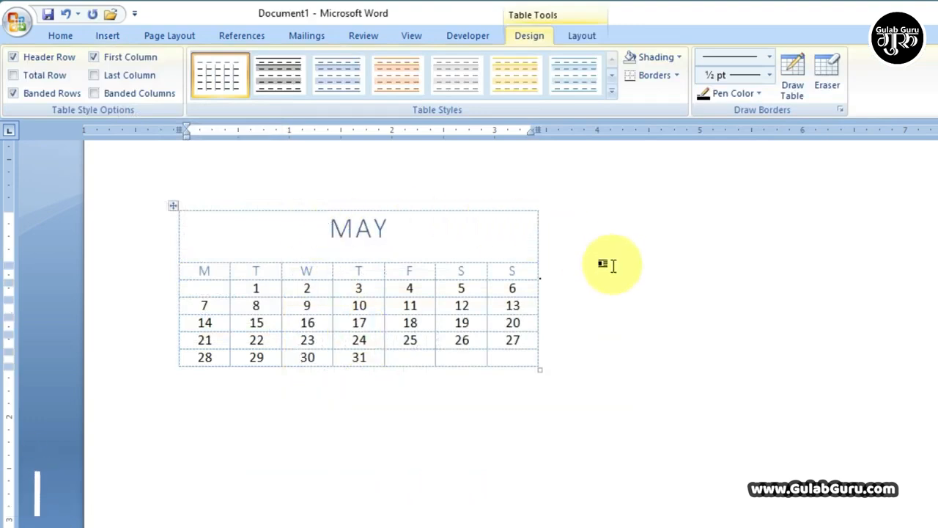
Step: Replace the calendar's title MAY with OCT
left_click(612, 266)
left_click_drag(385, 230, 324, 224)
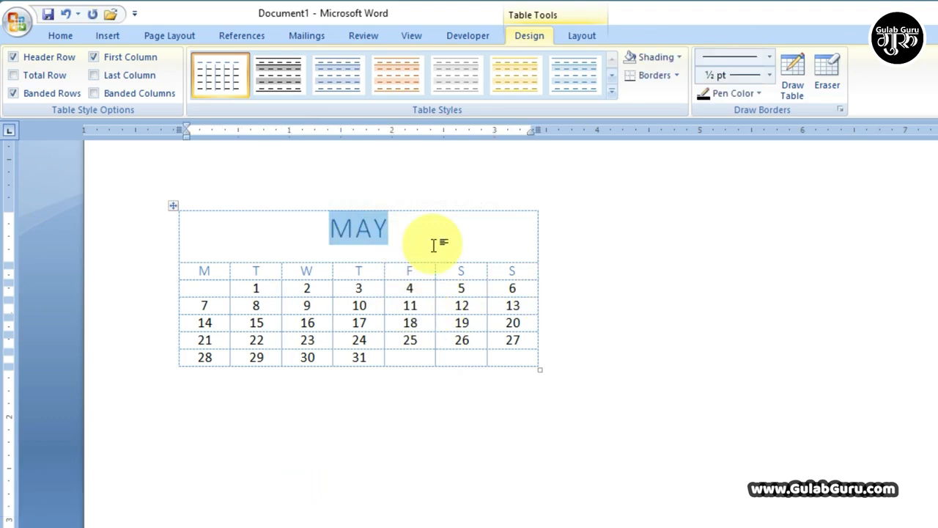
type("O")
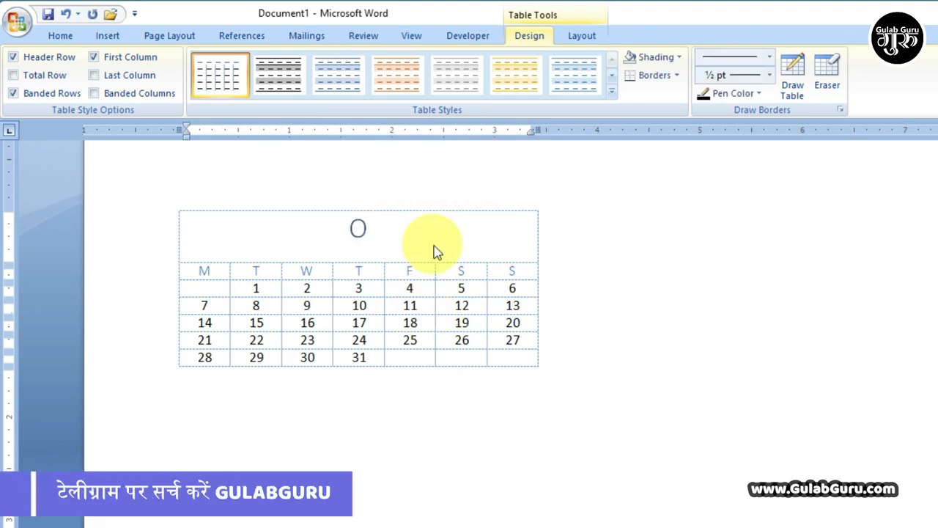
type("CT")
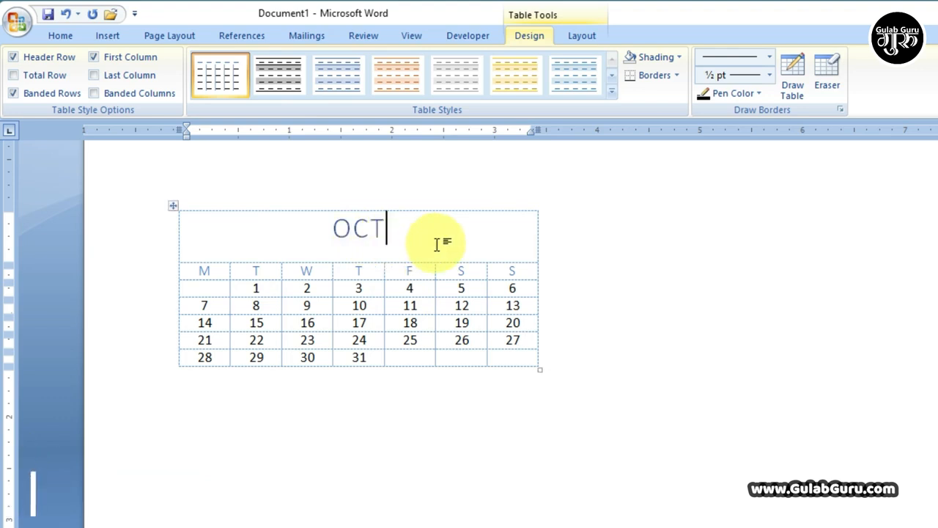
Step: Step through the first row of date cells, 1 to 5
left_click(255, 289)
left_click(313, 289)
left_click(359, 288)
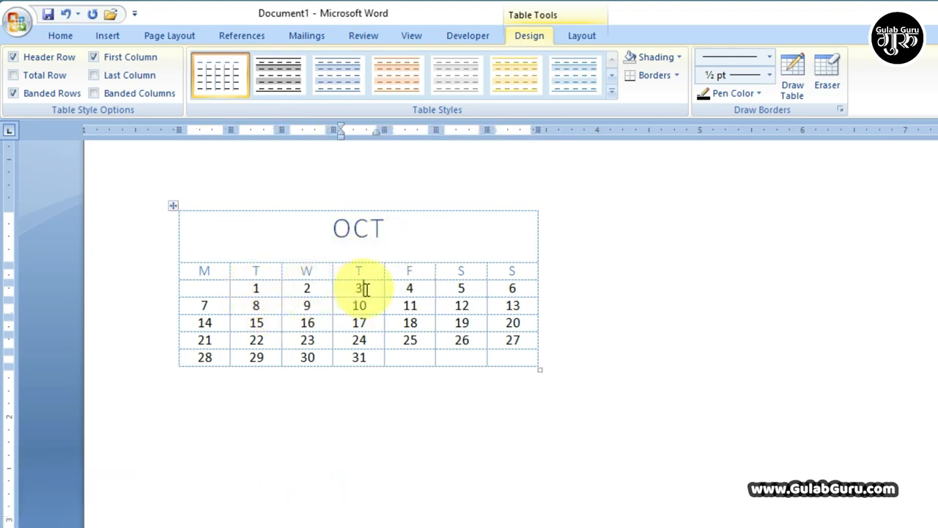
left_click(410, 289)
left_click(464, 288)
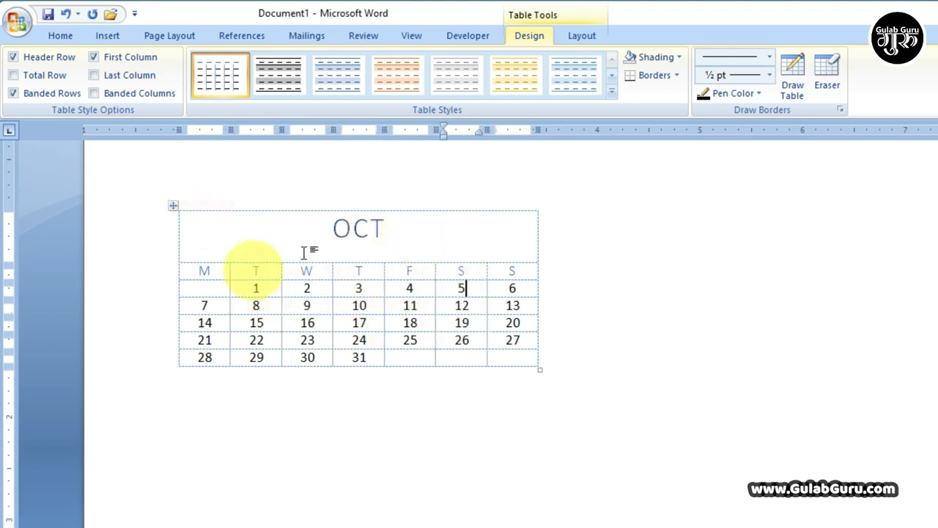
left_click(587, 288)
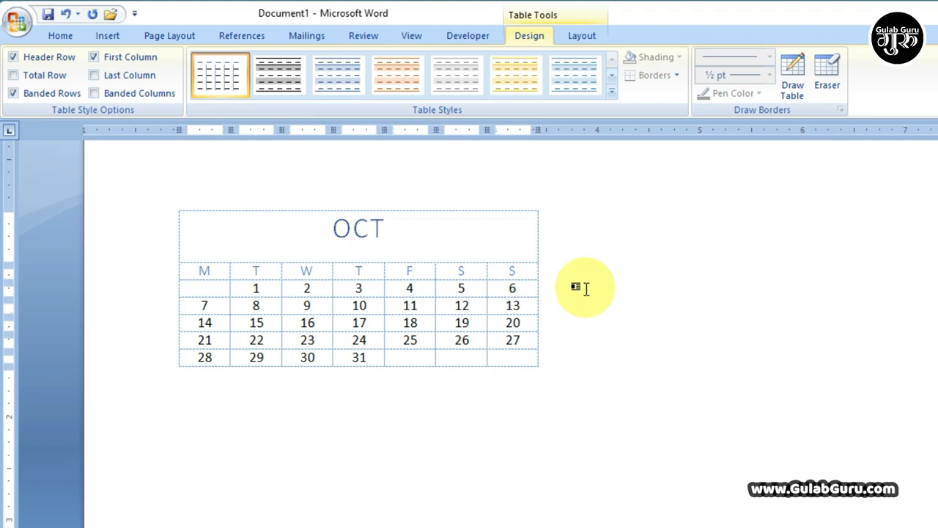
Step: Browse Quick Tables without inserting, then select the OCT calendar table and delete it
left_click(107, 38)
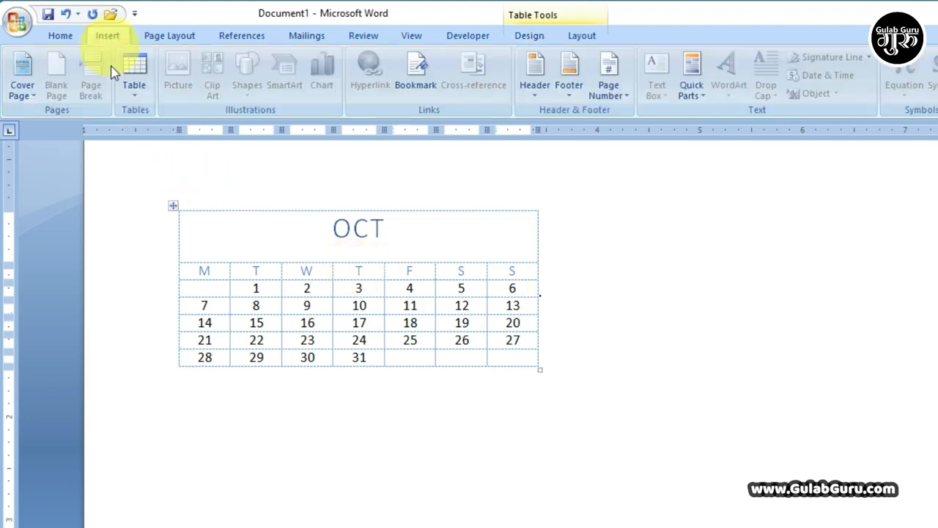
left_click(134, 94)
mouse_move(186, 335)
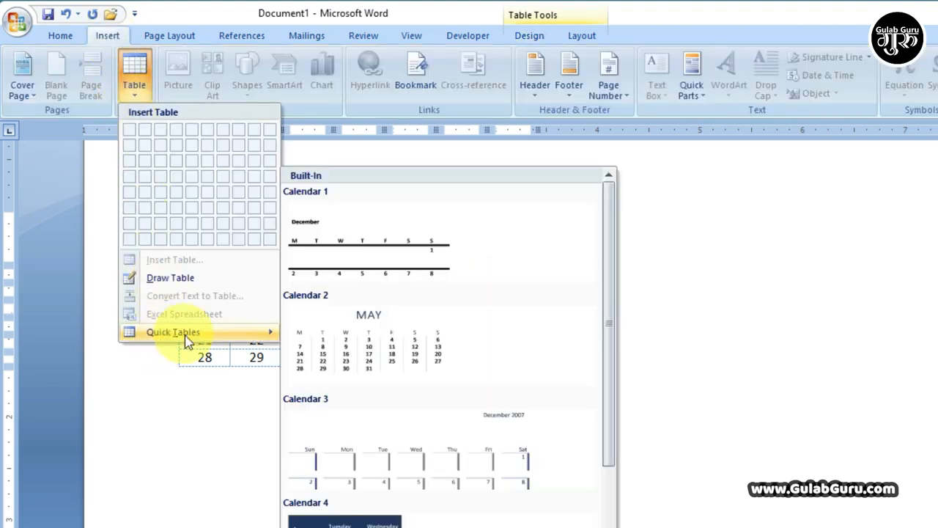
scroll(458, 482, "down", 5)
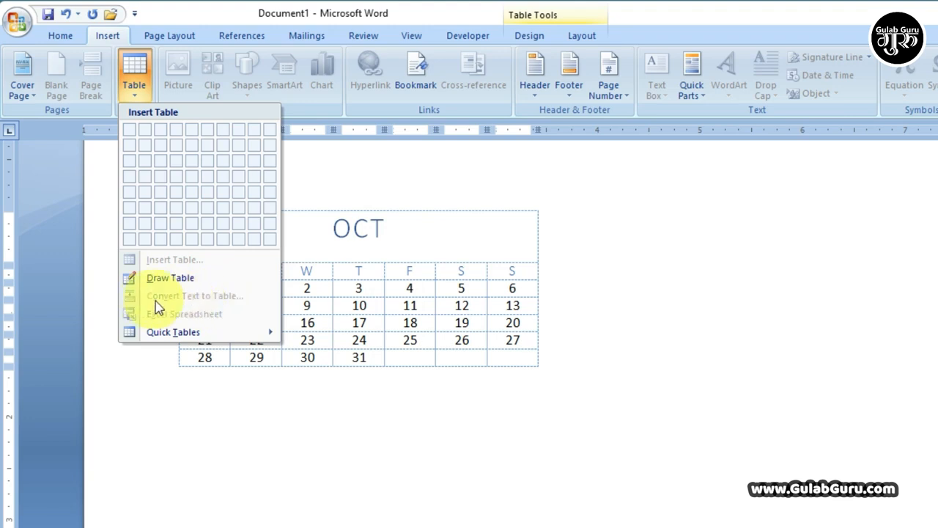
left_click(410, 333)
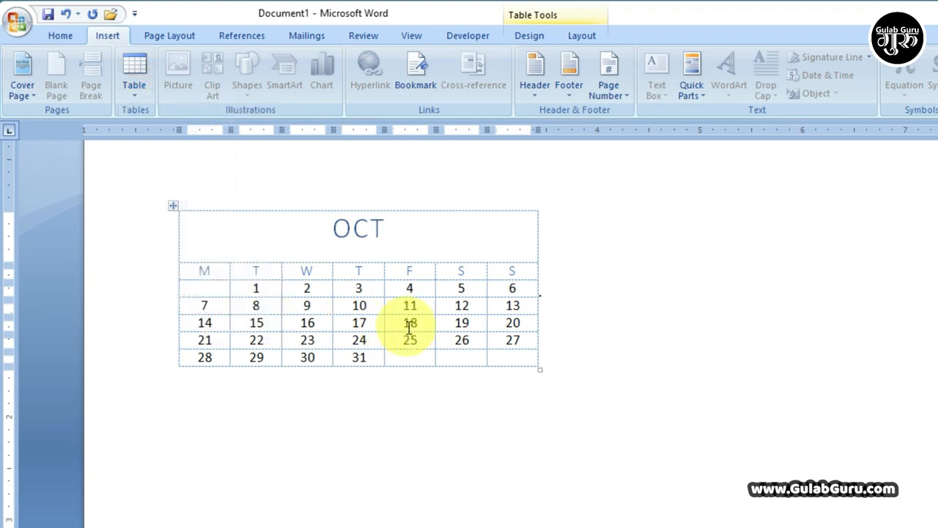
left_click(171, 207)
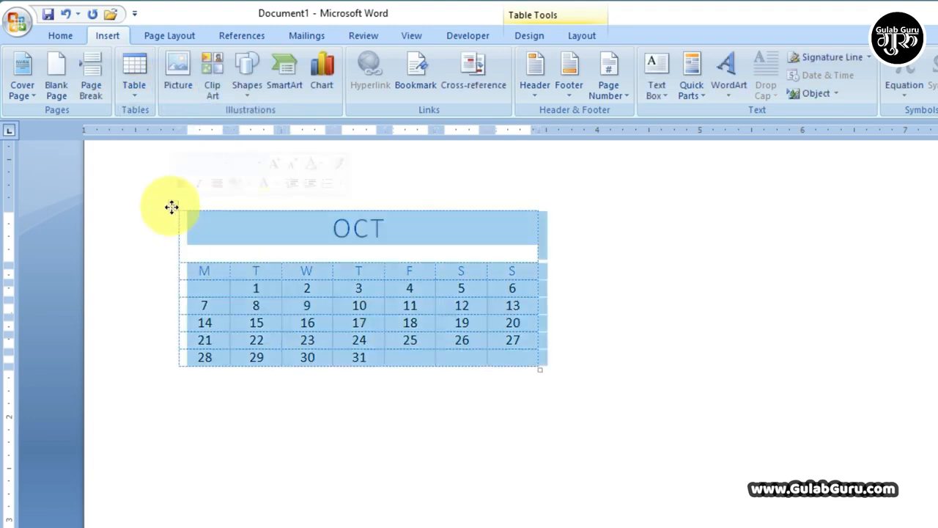
key("BackSpace")
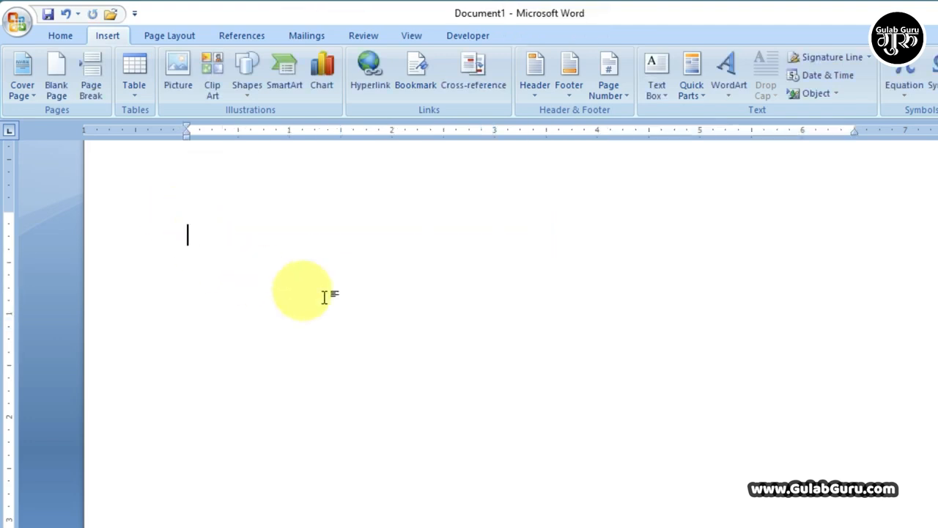
Step: Type the tab-separated headings Name, Dob and Gender on one line
left_click(134, 74)
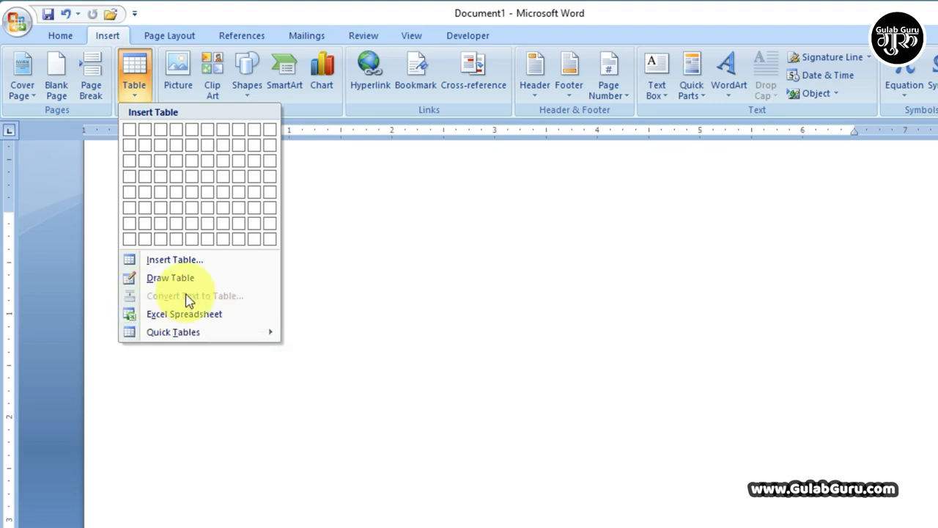
left_click(320, 255)
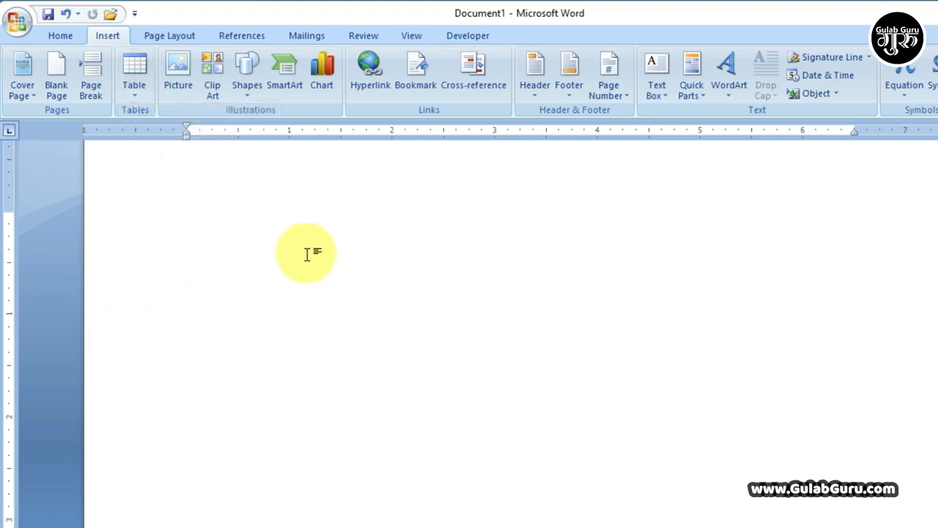
type("Name Dob G")
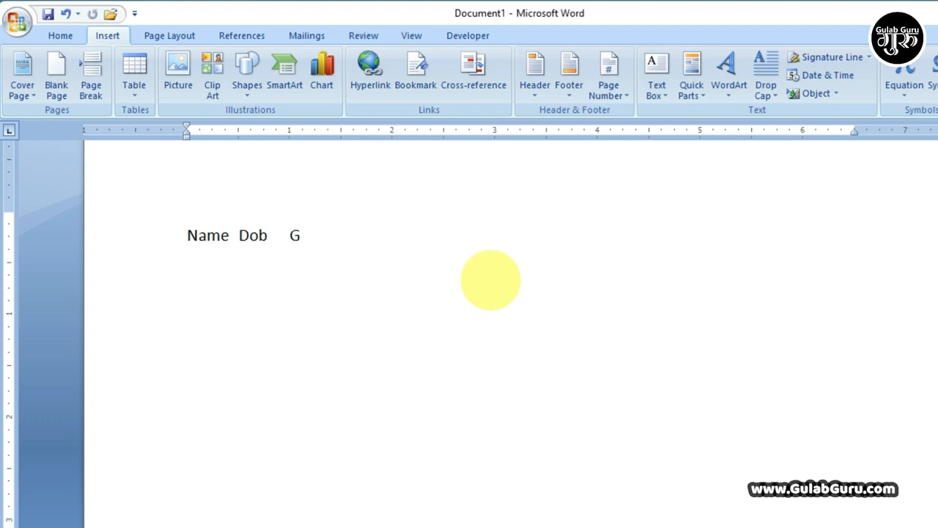
key("BackSpace")
key("BackSpace")
key("BackSpace")
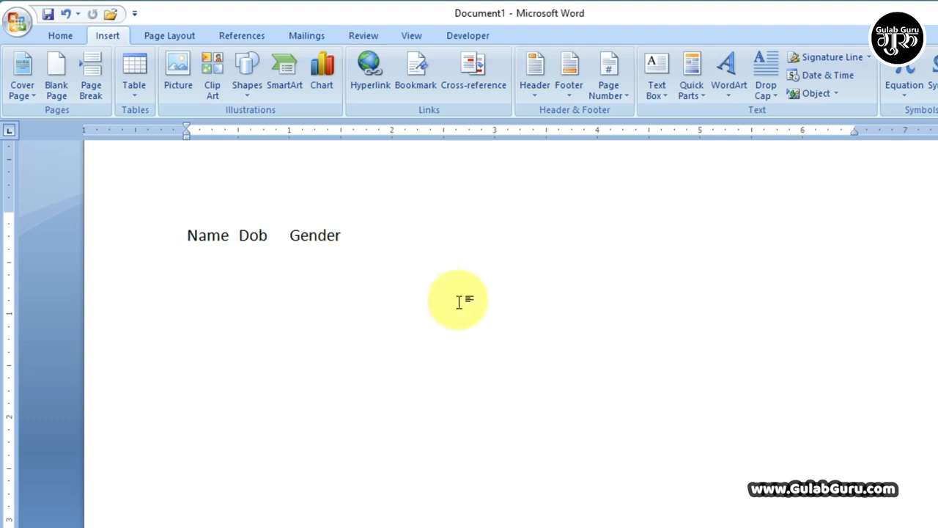
key("Return")
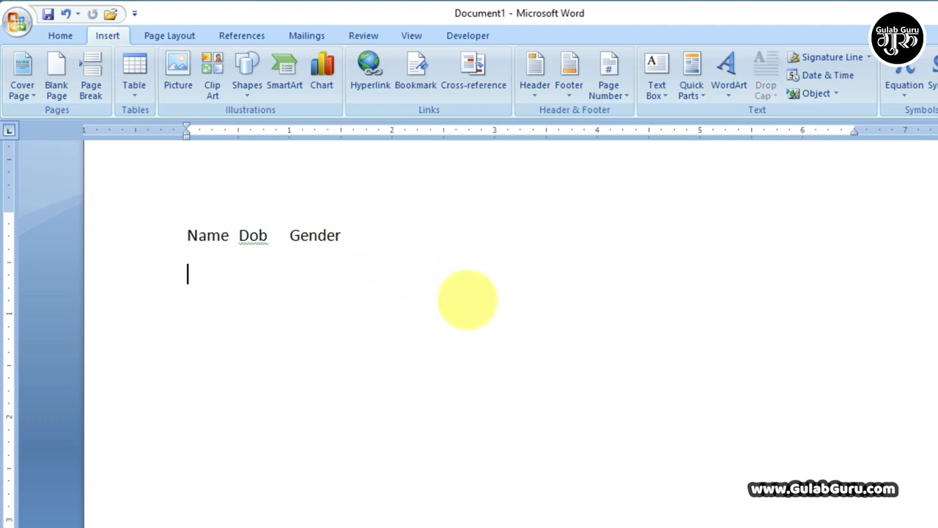
Step: Add a row below with a person's name, 25 and Male, then select both lines
type("G")
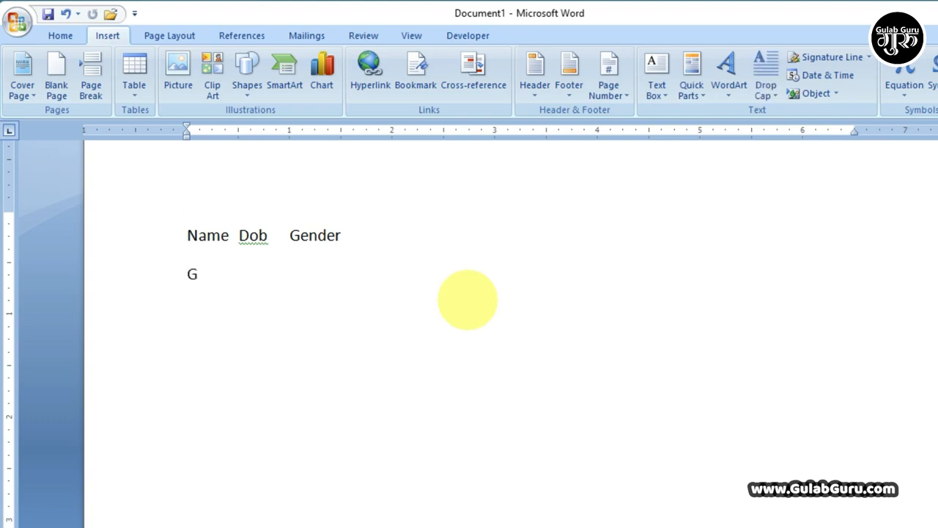
type("ulab  25")
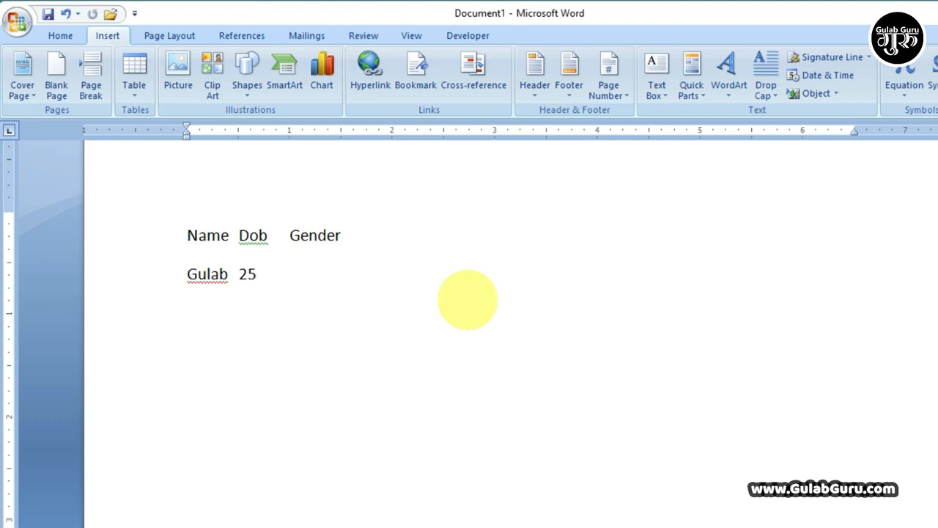
type("le")
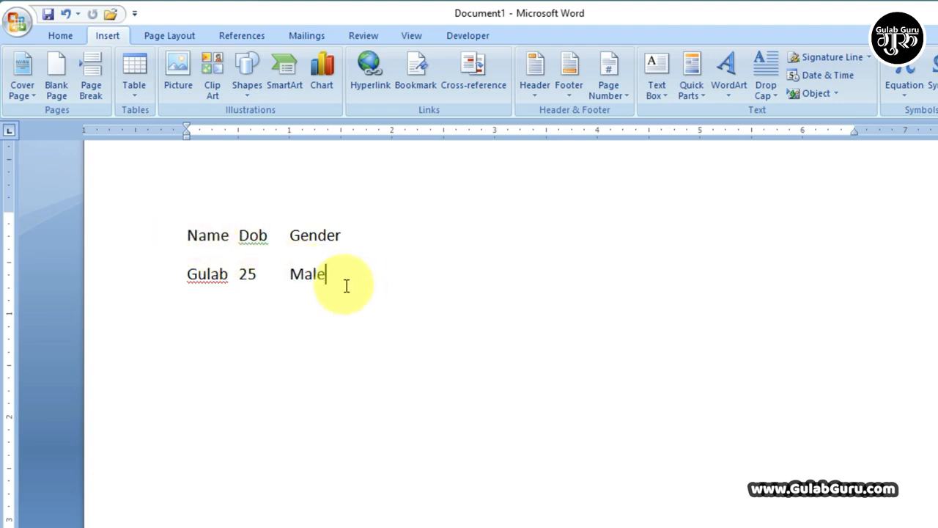
left_click_drag(346, 285, 188, 242)
Step: Convert the two tab-separated lines into a 3-column, 2-row table with Convert Text to Table
left_click(139, 101)
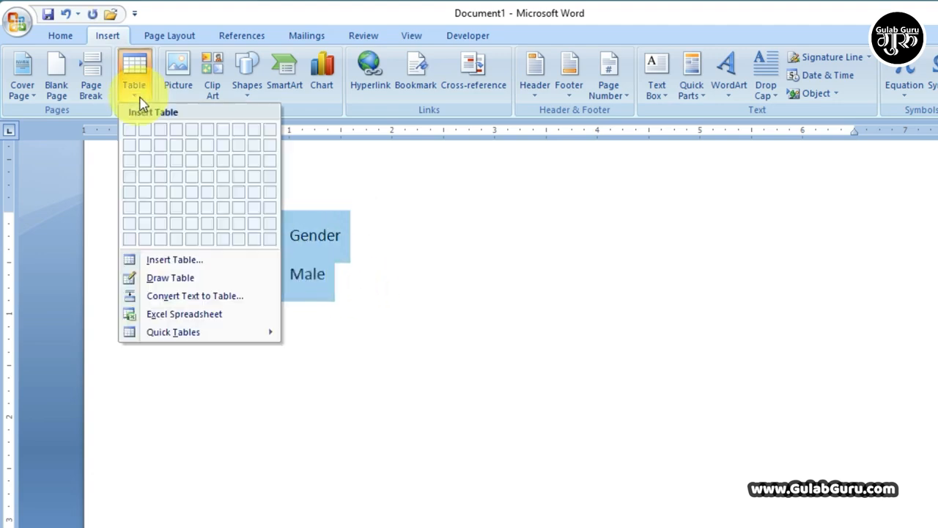
left_click(345, 280)
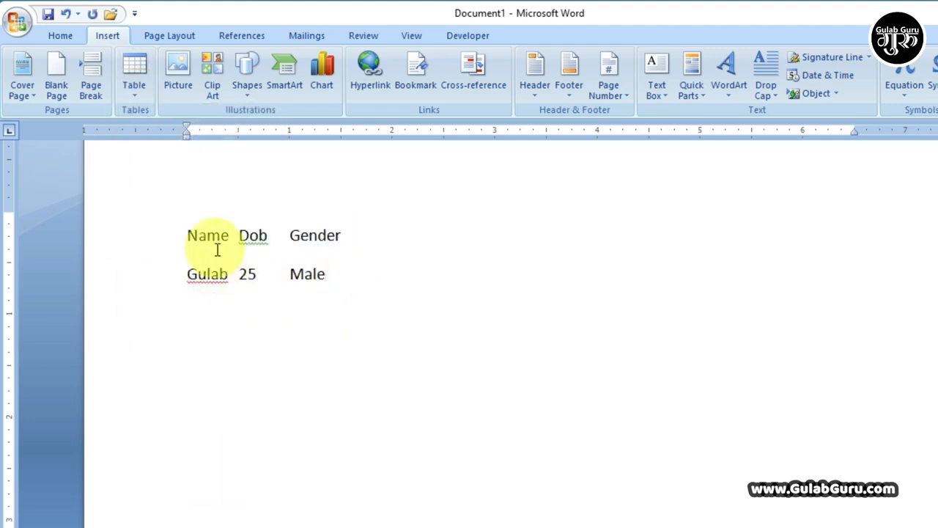
left_click_drag(329, 283, 192, 246)
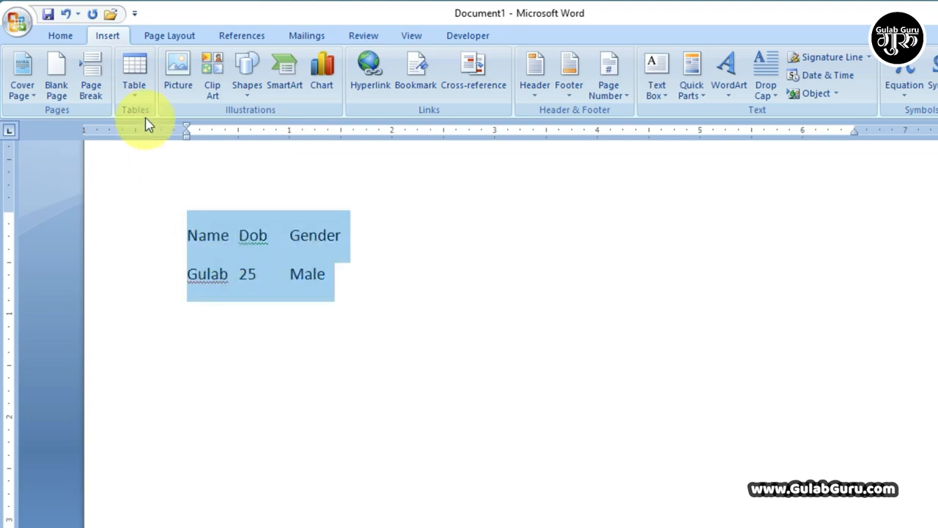
left_click(135, 97)
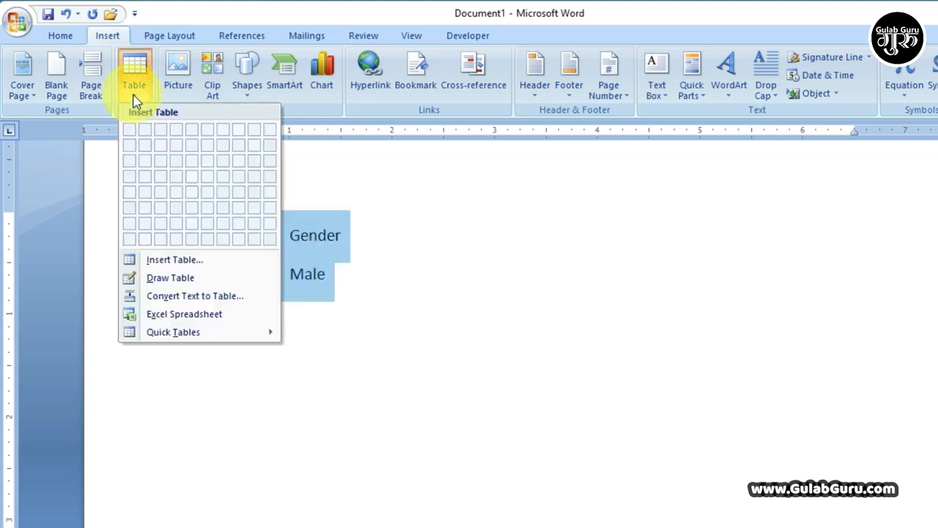
left_click(180, 296)
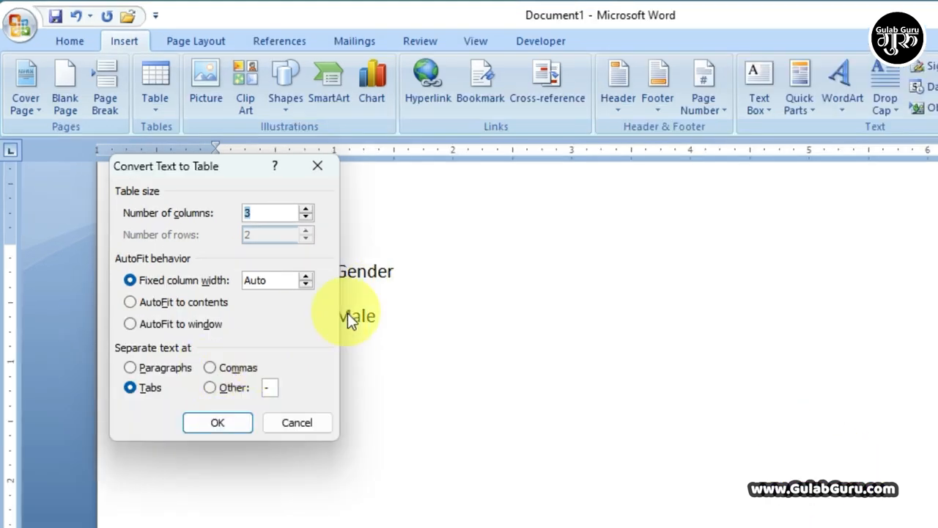
left_click(206, 422)
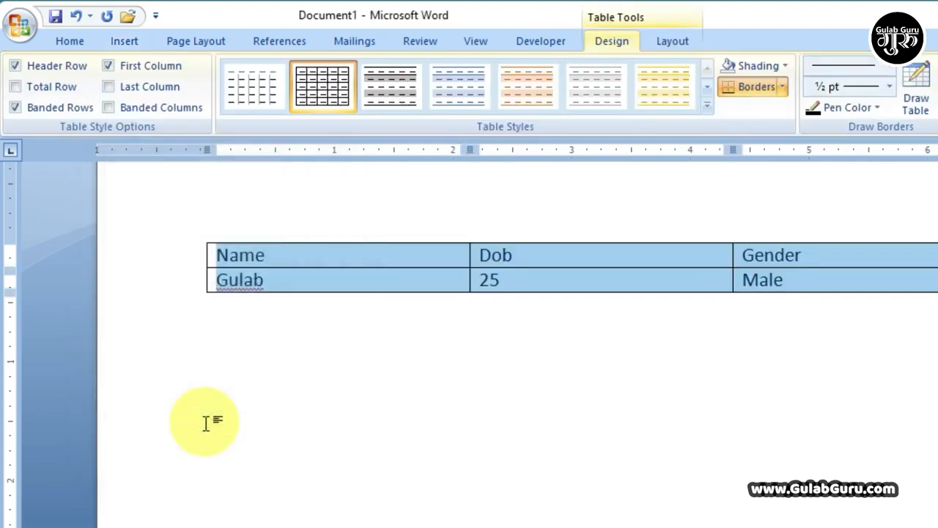
left_click(514, 303)
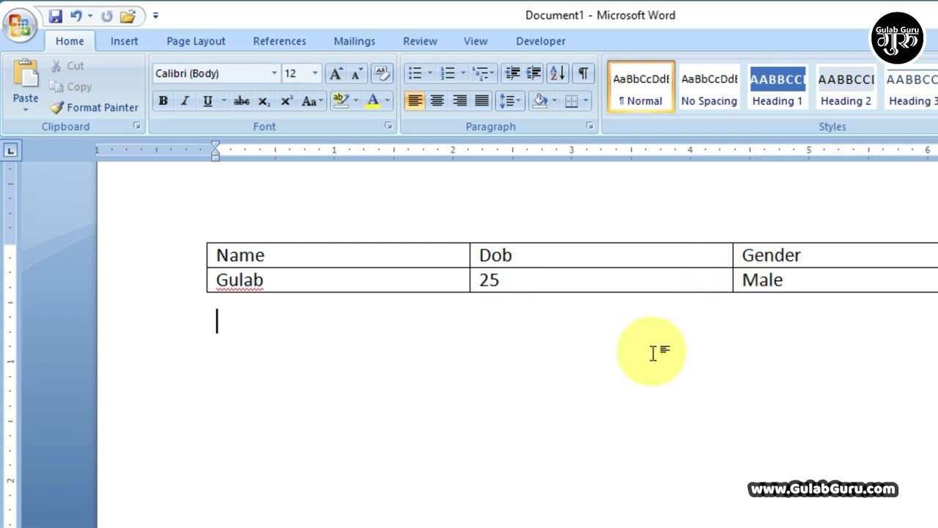
left_click(123, 43)
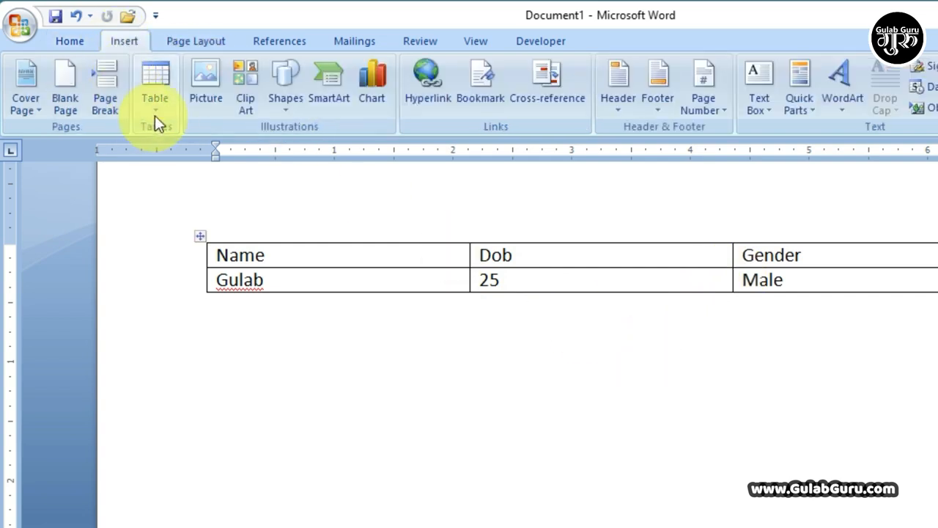
left_click(155, 113)
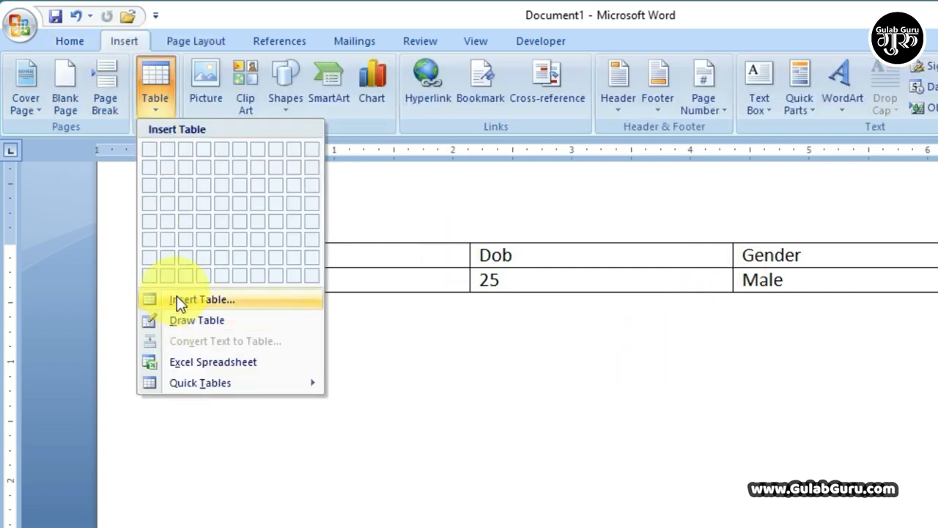
mouse_move(203, 386)
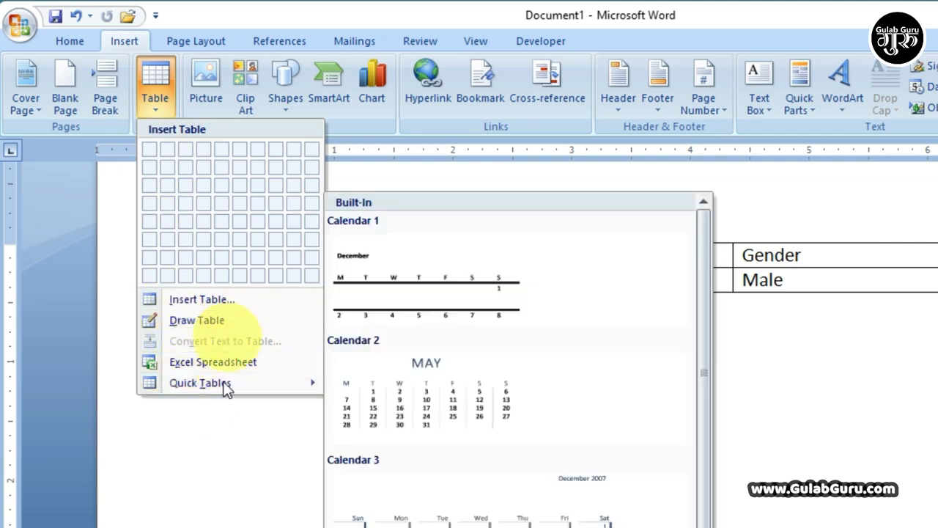
left_click(225, 437)
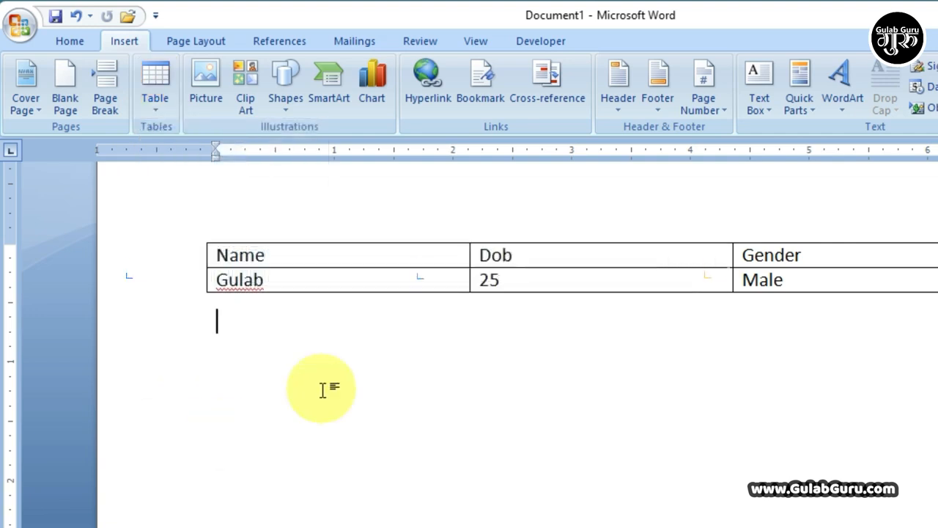